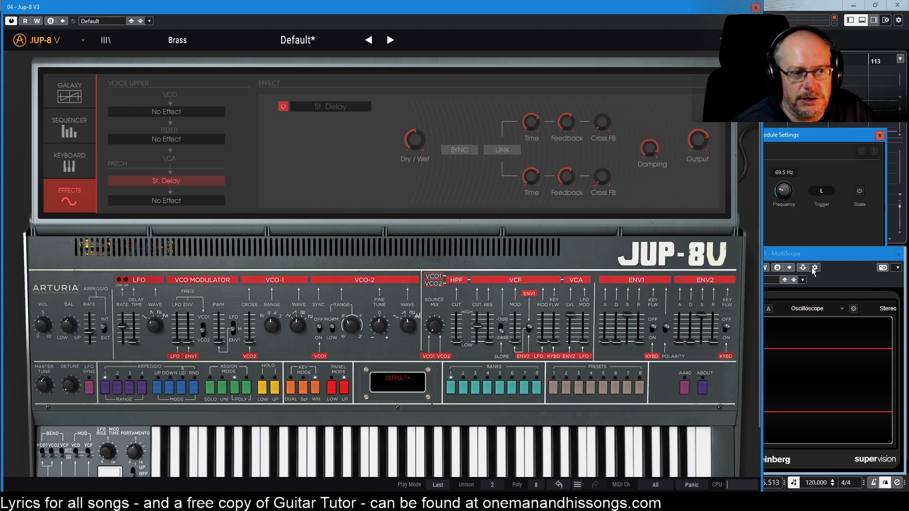
- Set the stereo delay's Time 1 to 871 ms with a shorter Time 2, and raise the oscilloscope zoom to 78%
{"action": "left_click_drag", "start_coordinate": [659, 13], "coordinate": [622, 8]}
{"action": "mouse_move", "coordinate": [497, 123]}
{"action": "left_click_drag", "start_coordinate": [497, 122], "coordinate": [497, 116]}
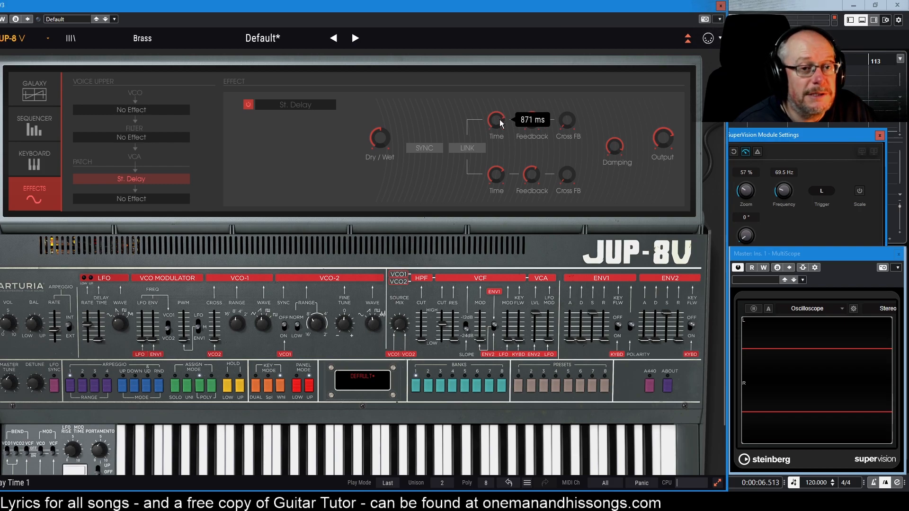
{"action": "left_click_drag", "start_coordinate": [495, 175], "coordinate": [488, 184]}
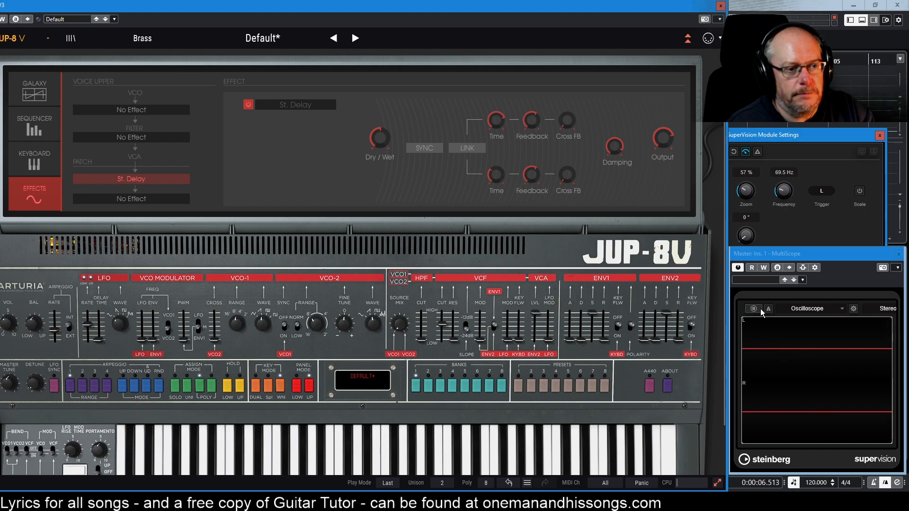
{"action": "left_click_drag", "start_coordinate": [747, 194], "coordinate": [749, 188]}
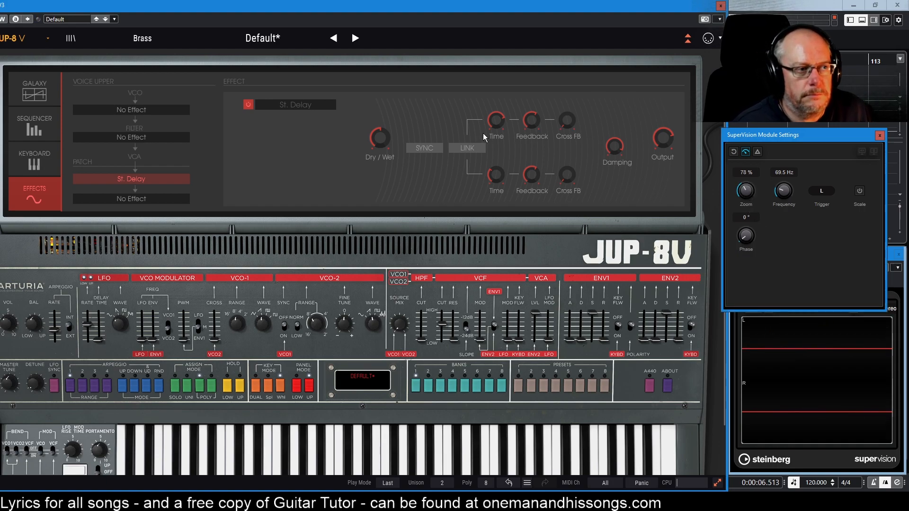
- Try the stereo delay's Link and Sync options, switching each one on and back off
{"action": "mouse_move", "coordinate": [498, 121]}
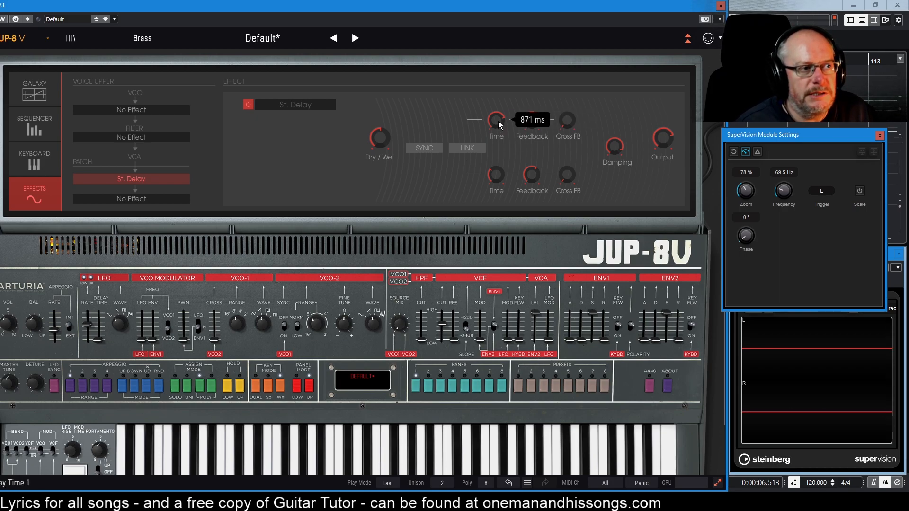
{"action": "left_click", "coordinate": [475, 149]}
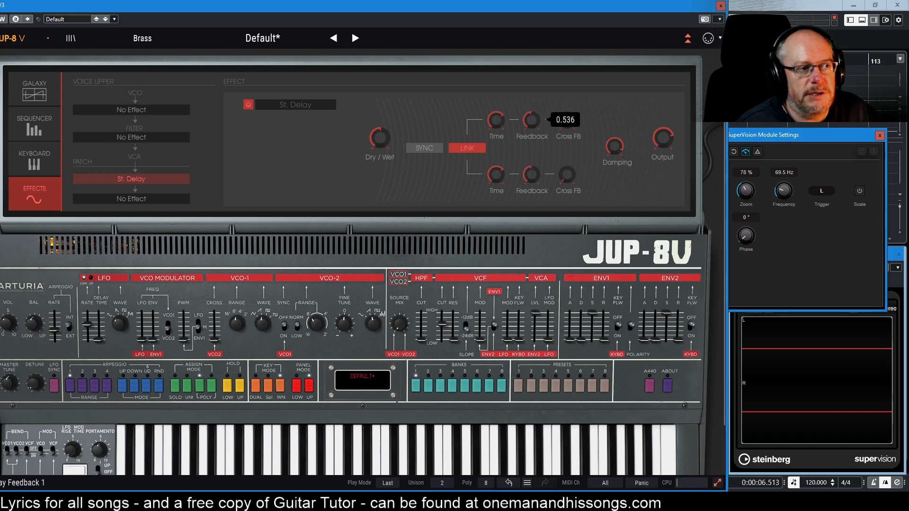
{"action": "left_click", "coordinate": [471, 150]}
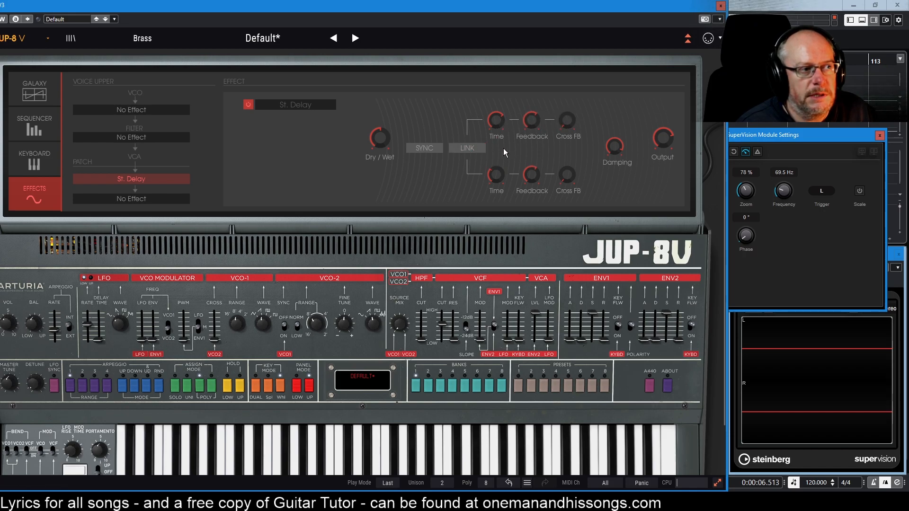
{"action": "left_click", "coordinate": [434, 146]}
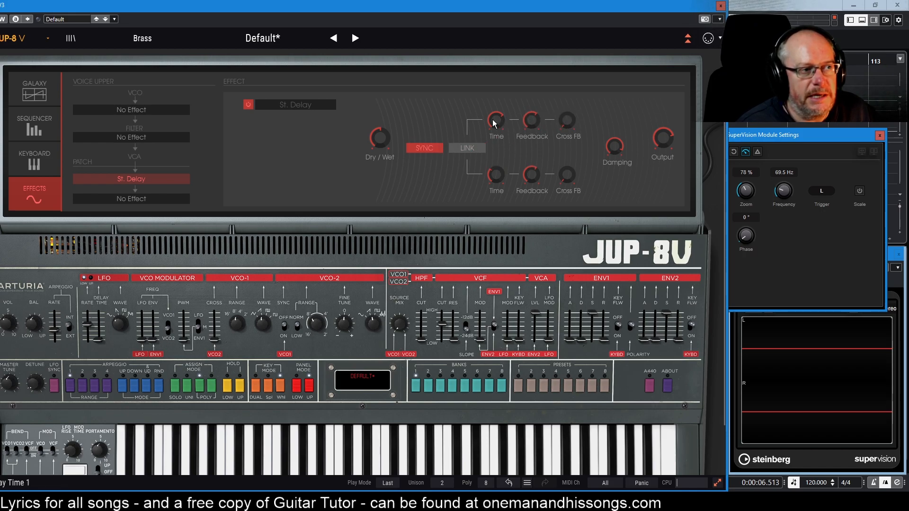
{"action": "mouse_move", "coordinate": [495, 121]}
{"action": "left_click", "coordinate": [432, 145]}
- Raise the stereo delay's Dry/Wet mix to audition the echoes and bring it back down
{"action": "mouse_move", "coordinate": [386, 140]}
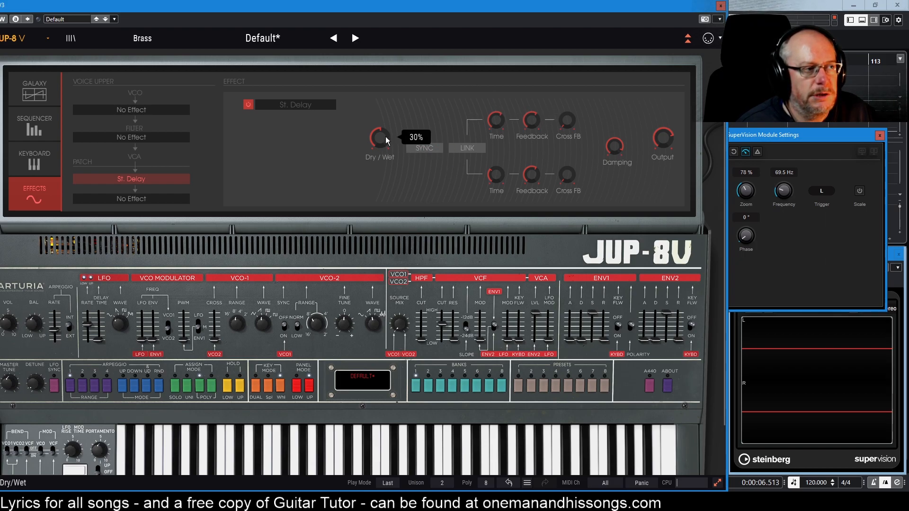
{"action": "left_click_drag", "start_coordinate": [379, 138], "coordinate": [379, 115]}
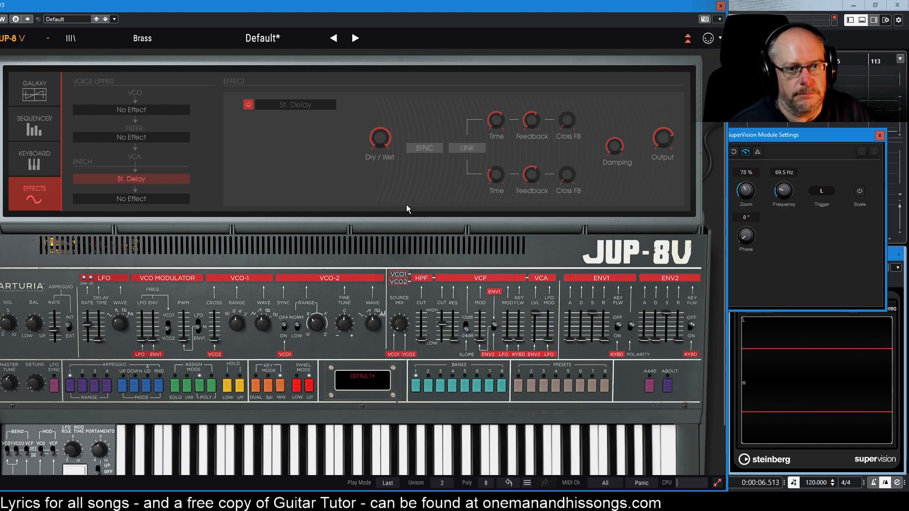
{"action": "left_click_drag", "start_coordinate": [381, 135], "coordinate": [381, 152]}
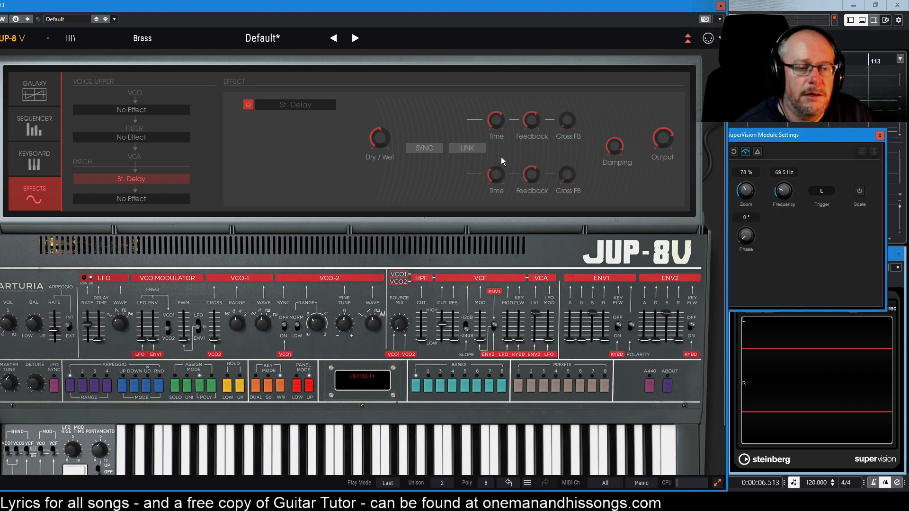
- Adjust the stereo delay's Time 1 and fine-tune Time 2 to around 398 ms
{"action": "mouse_move", "coordinate": [494, 119]}
{"action": "left_click_drag", "start_coordinate": [495, 119], "coordinate": [495, 116]}
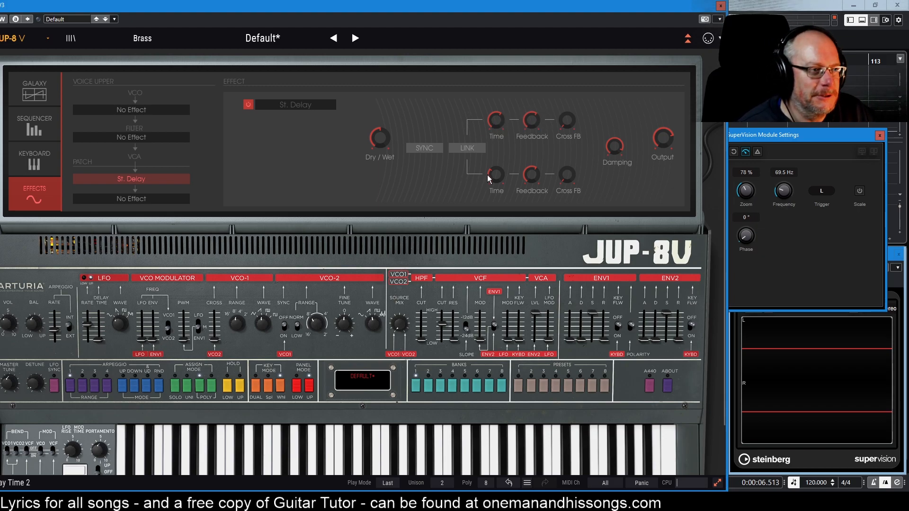
{"action": "left_click_drag", "start_coordinate": [494, 174], "coordinate": [495, 170]}
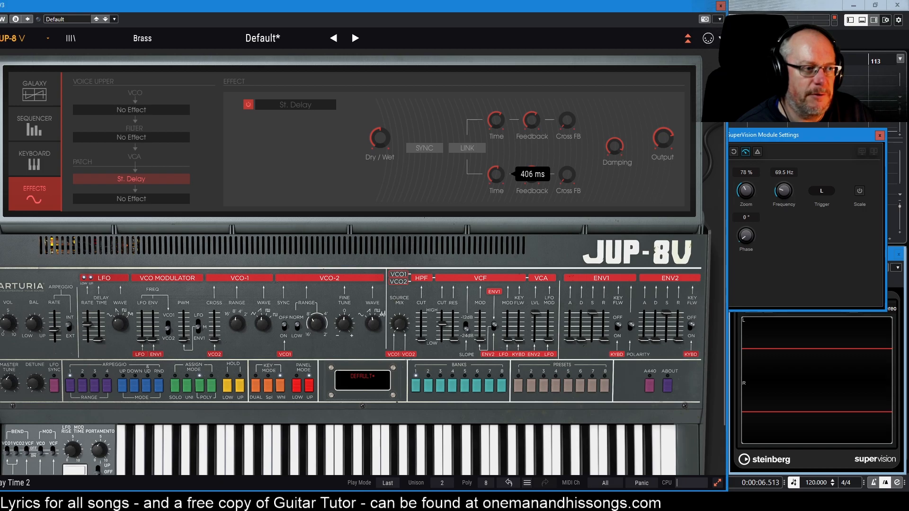
{"action": "left_click_drag", "start_coordinate": [496, 175], "coordinate": [495, 176]}
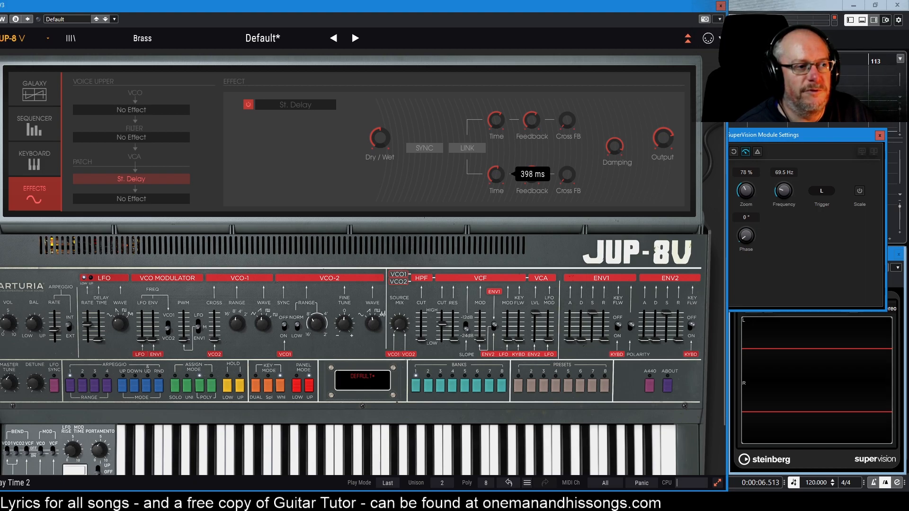
{"action": "left_click_drag", "start_coordinate": [496, 176], "coordinate": [492, 177]}
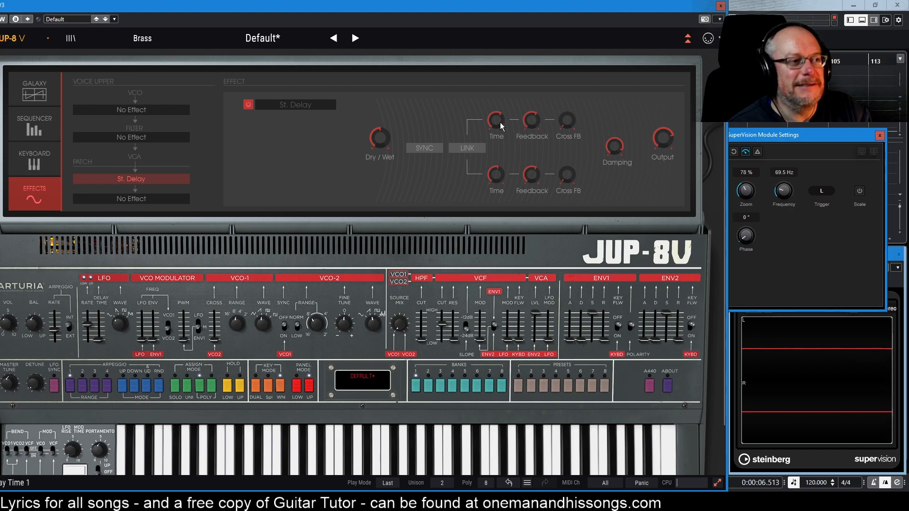
{"action": "mouse_move", "coordinate": [500, 122]}
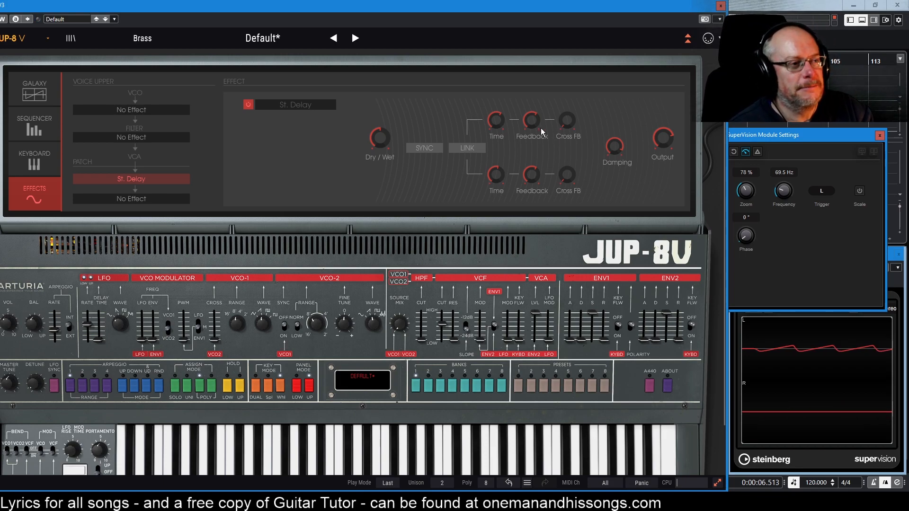
- Raise the stereo delay's Feedback 1 to 0.664 and lower Feedback 2
{"action": "mouse_move", "coordinate": [533, 124]}
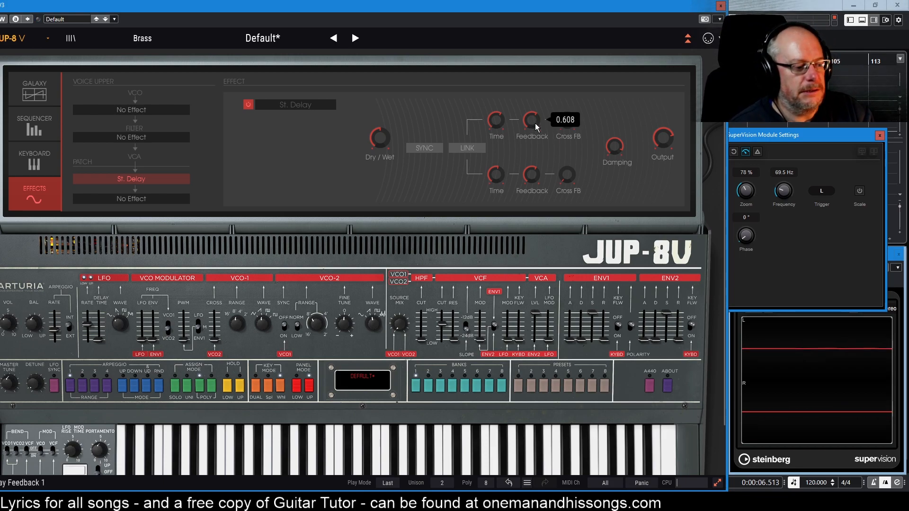
{"action": "scroll", "coordinate": [531, 120], "scroll_direction": "up", "scroll_amount": 2}
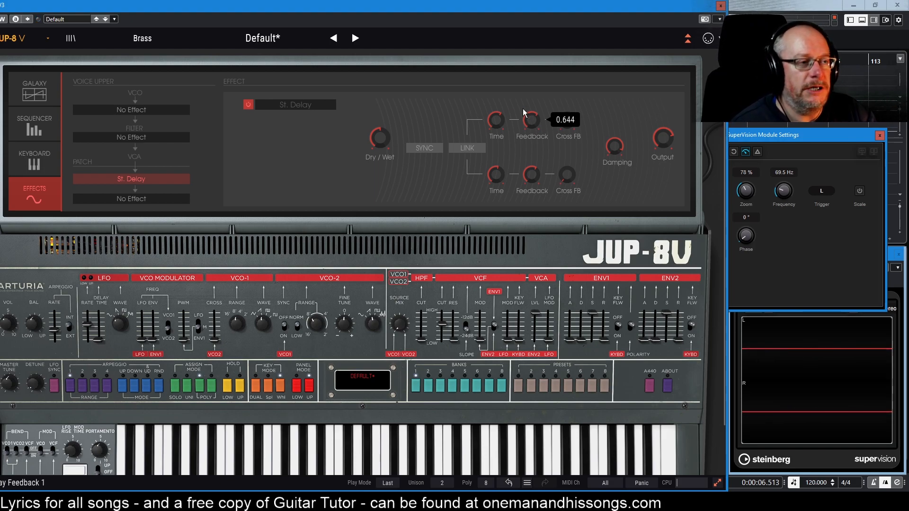
{"action": "scroll", "coordinate": [530, 120], "scroll_direction": "up", "scroll_amount": 3}
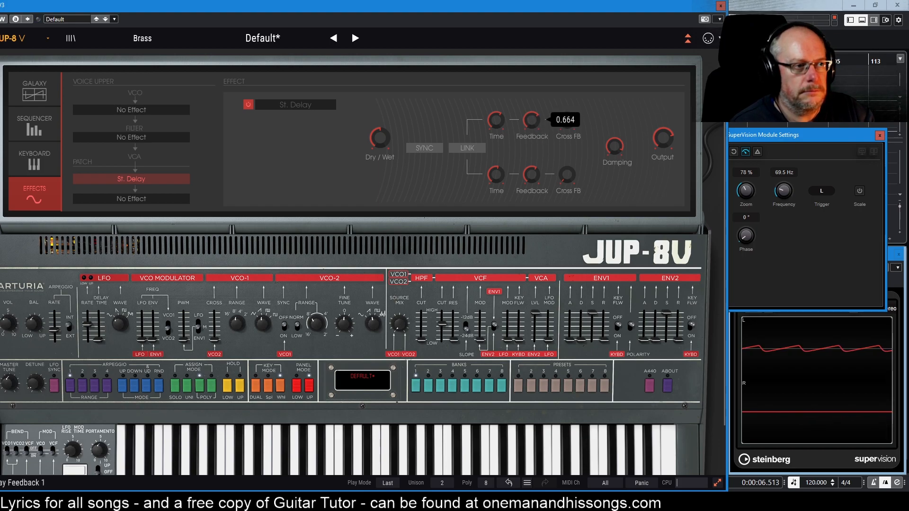
{"action": "mouse_move", "coordinate": [529, 173]}
{"action": "scroll", "coordinate": [531, 177], "scroll_direction": "down", "scroll_amount": 8}
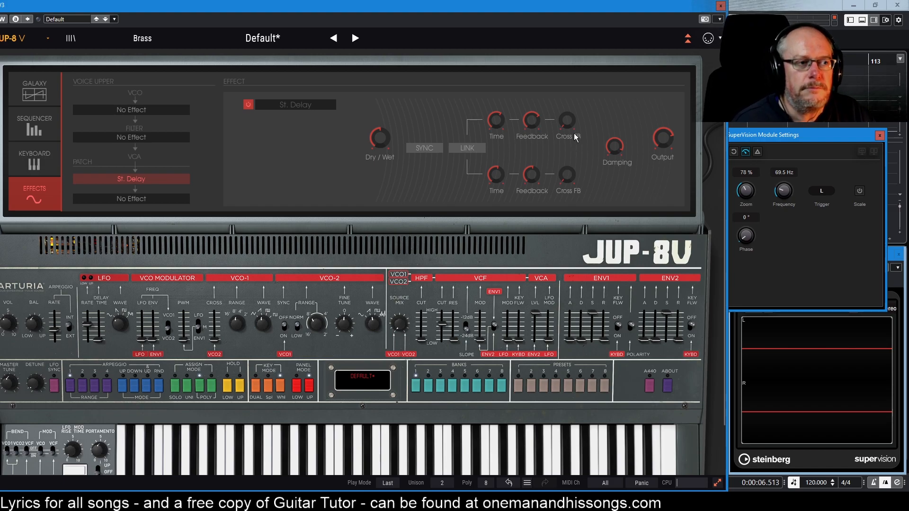
- Raise both Cross FB settings of the stereo delay and adjust their amounts
{"action": "mouse_move", "coordinate": [572, 116]}
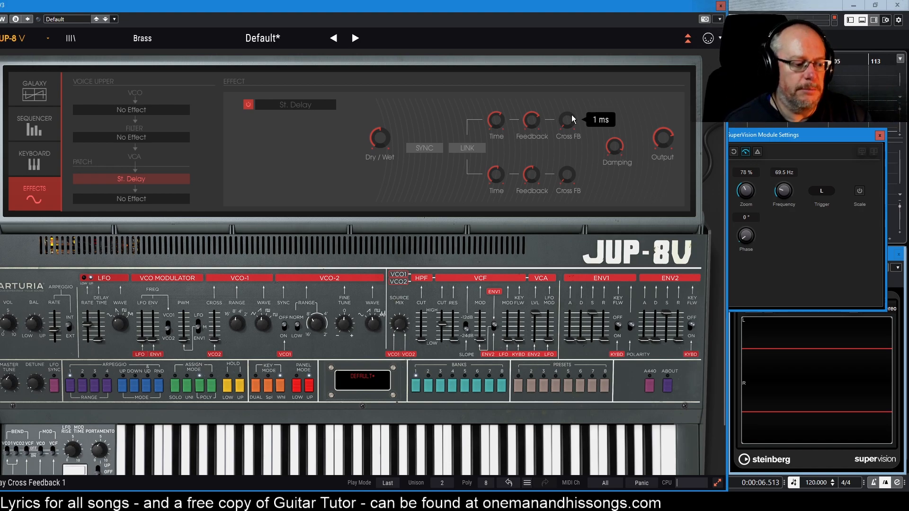
{"action": "left_click_drag", "start_coordinate": [570, 119], "coordinate": [568, 121]}
{"action": "left_click_drag", "start_coordinate": [568, 176], "coordinate": [568, 178]}
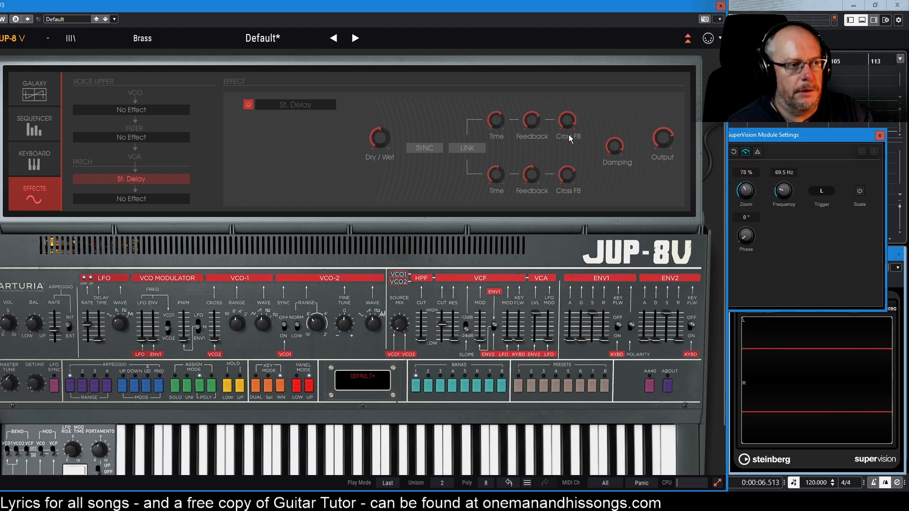
{"action": "left_click_drag", "start_coordinate": [568, 121], "coordinate": [568, 124]}
{"action": "left_click_drag", "start_coordinate": [566, 174], "coordinate": [565, 178]}
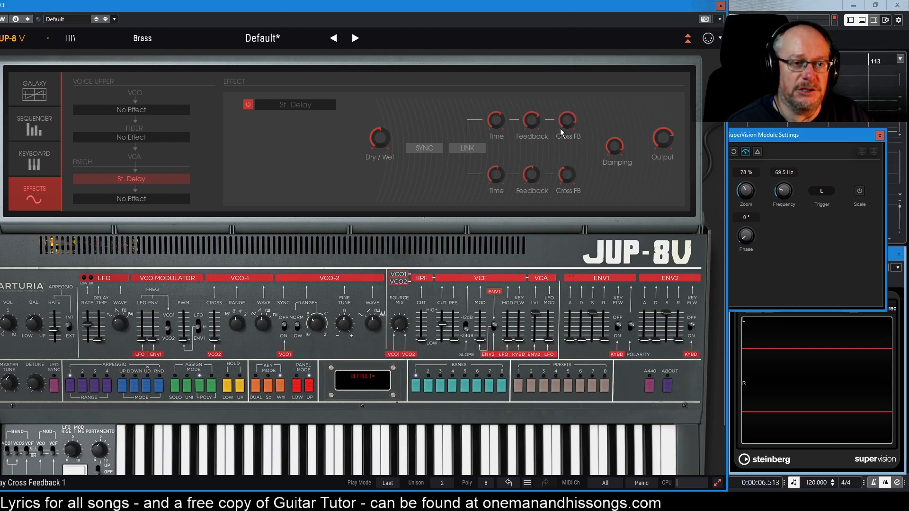
{"action": "mouse_move", "coordinate": [561, 127]}
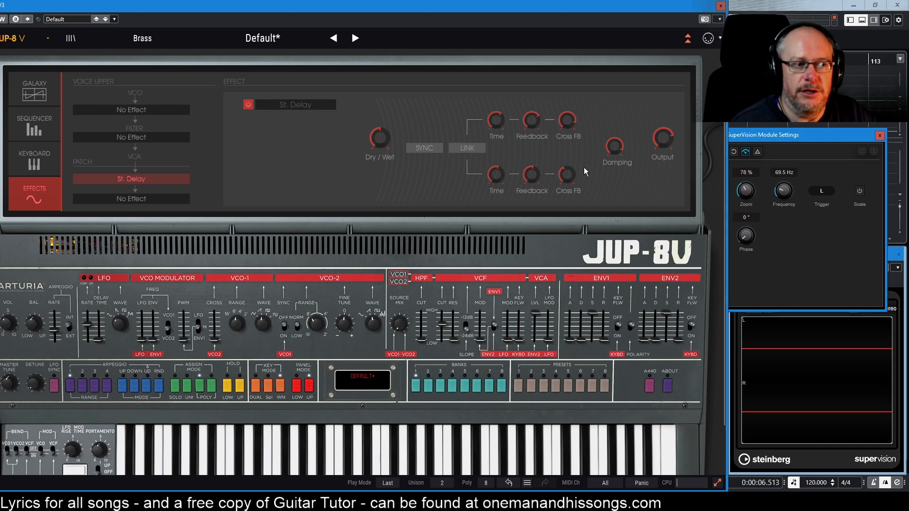
{"action": "mouse_move", "coordinate": [567, 119]}
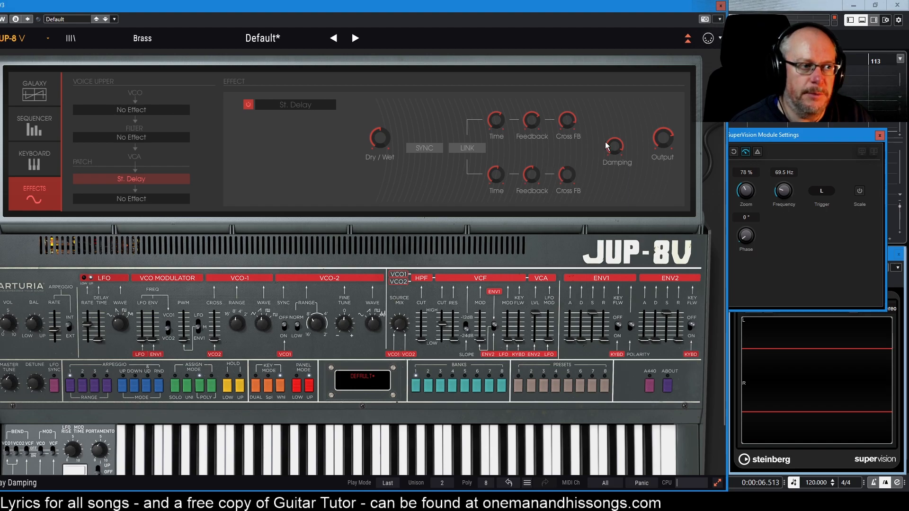
- Sweep the stereo delay's Damping up high, reduce it to about 4495 Hz, and lower it further to about 1813 Hz
{"action": "mouse_move", "coordinate": [604, 147]}
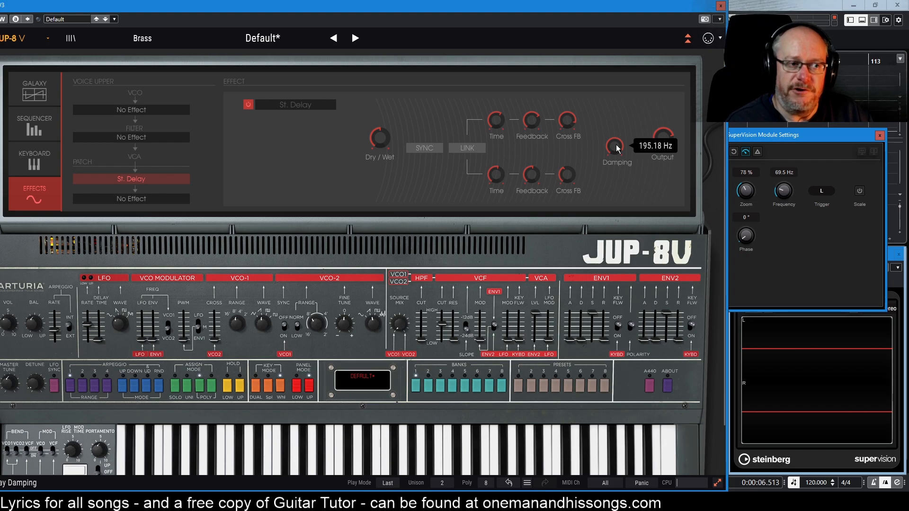
{"action": "left_click_drag", "start_coordinate": [615, 146], "coordinate": [615, 99]}
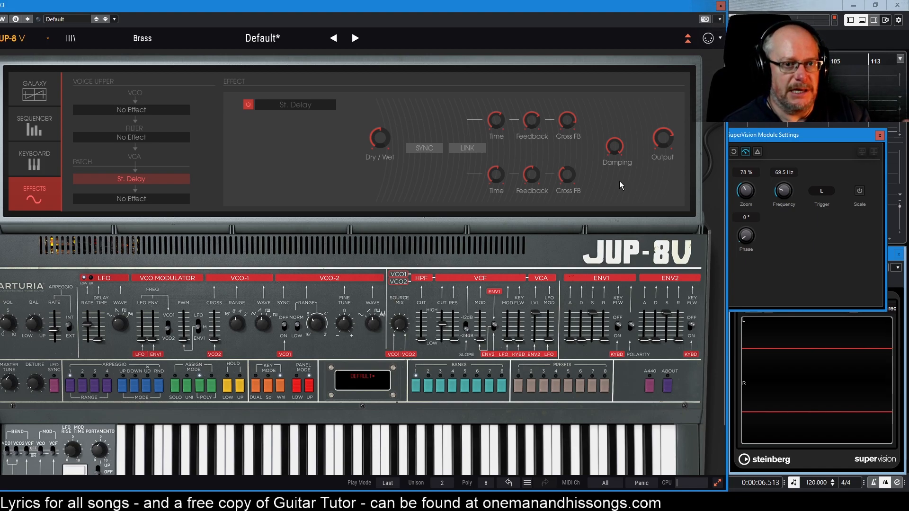
{"action": "mouse_move", "coordinate": [617, 147]}
{"action": "left_click_drag", "start_coordinate": [615, 146], "coordinate": [615, 164]}
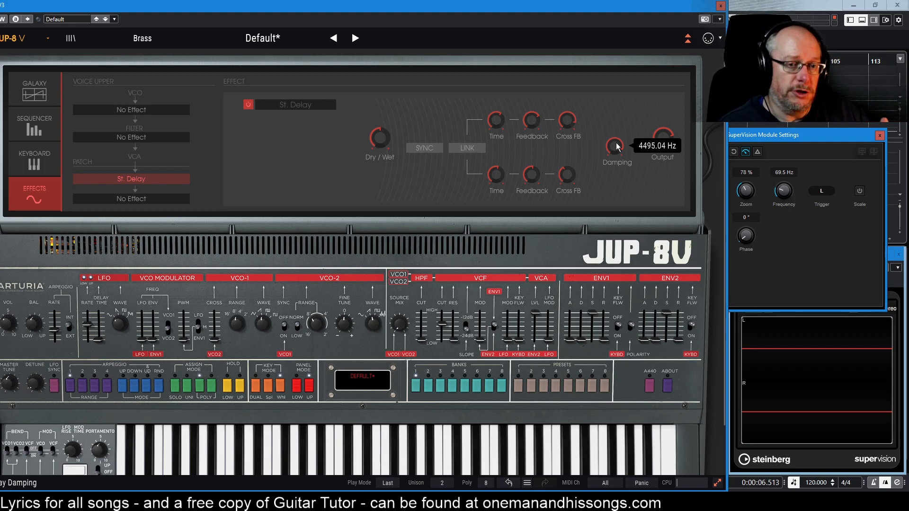
{"action": "left_click_drag", "start_coordinate": [617, 143], "coordinate": [616, 161]}
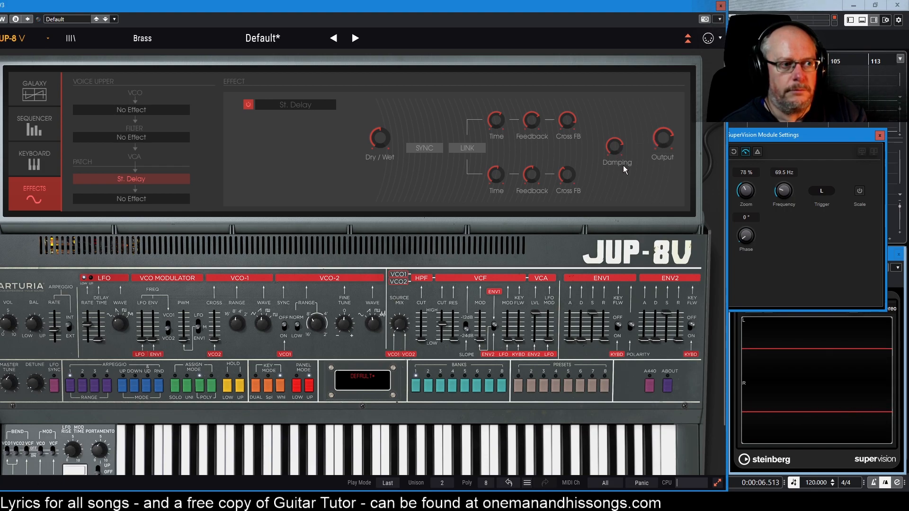
- Turn both Cross FB settings of the stereo delay down to their minimum
{"action": "left_click_drag", "start_coordinate": [567, 119], "coordinate": [566, 142]}
{"action": "left_click_drag", "start_coordinate": [567, 174], "coordinate": [560, 191]}
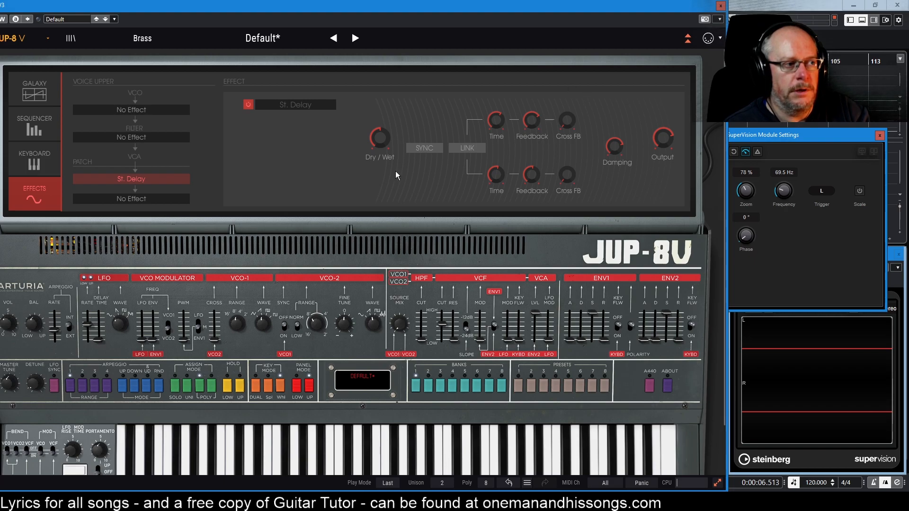
- Raise the stereo delay's Output level and increase its Dry/Wet mix well above 30%
{"action": "left_click_drag", "start_coordinate": [665, 141], "coordinate": [664, 124]}
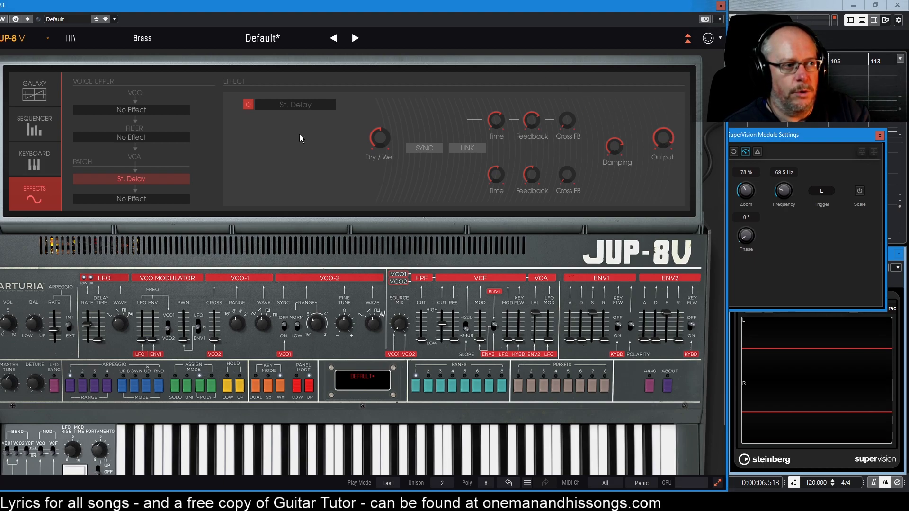
{"action": "mouse_move", "coordinate": [383, 144]}
{"action": "left_click_drag", "start_coordinate": [380, 138], "coordinate": [385, 103]}
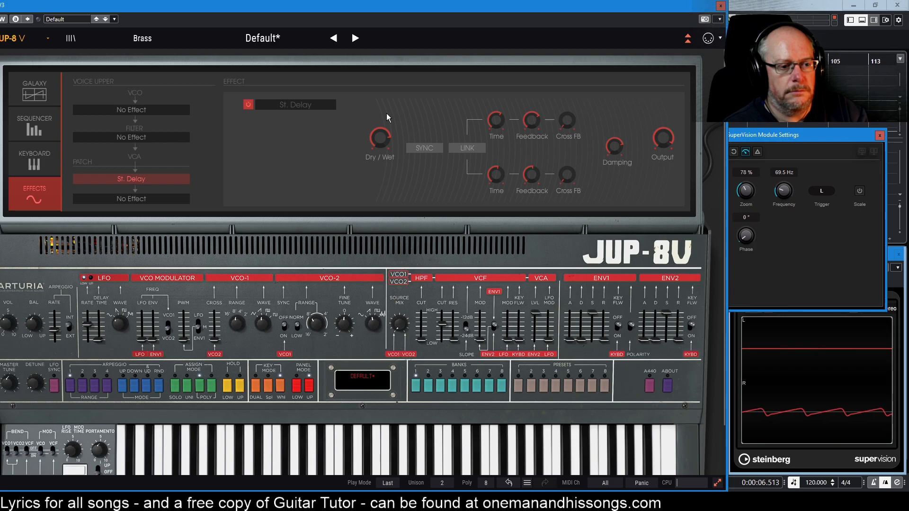
- Lower the stereo delay's Damping frequency to about 287 Hz and fine-tune it around that value
{"action": "mouse_move", "coordinate": [617, 150]}
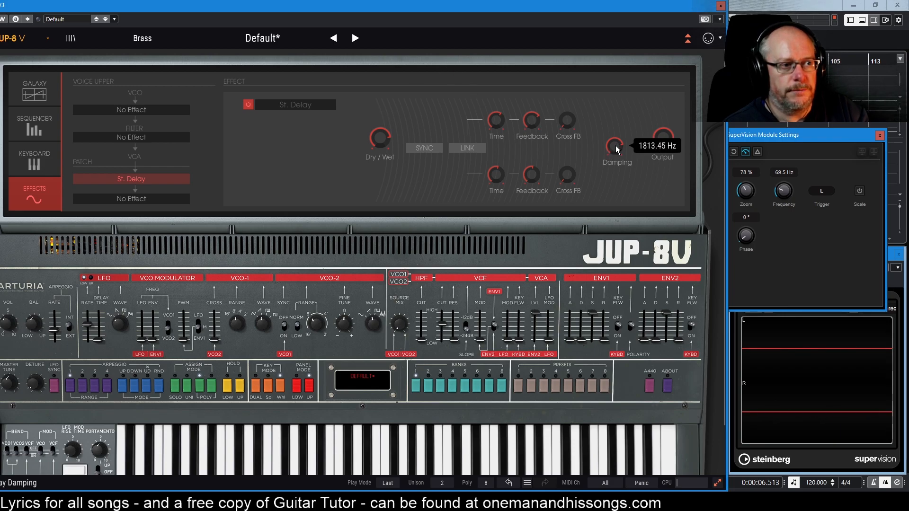
{"action": "left_click_drag", "start_coordinate": [617, 150], "coordinate": [617, 165]}
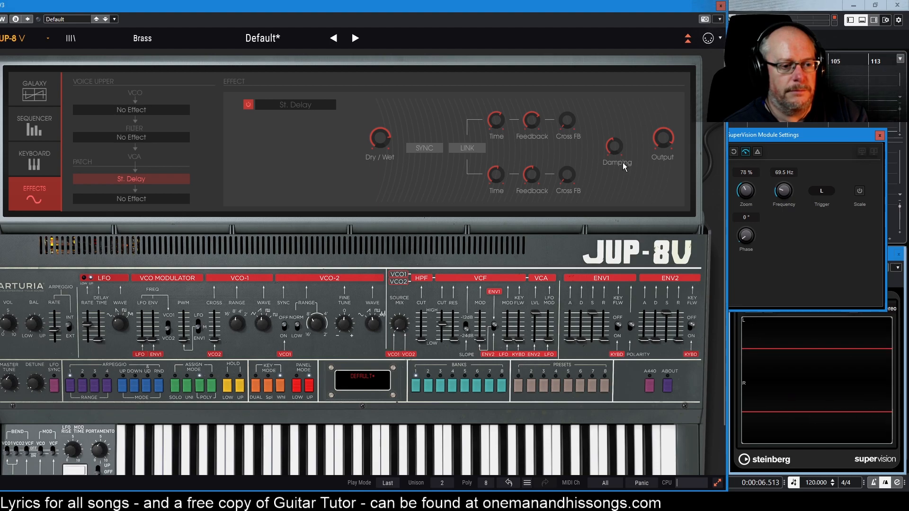
{"action": "left_click_drag", "start_coordinate": [622, 146], "coordinate": [622, 140]}
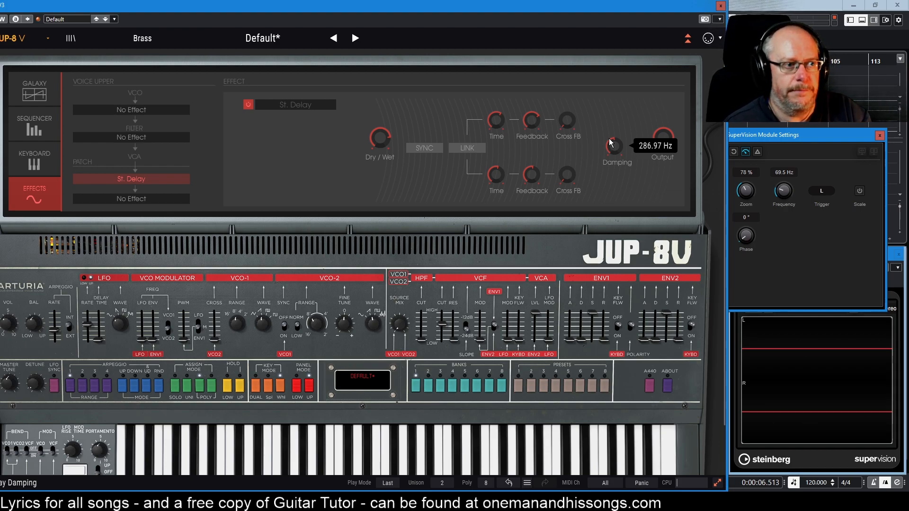
{"action": "left_click_drag", "start_coordinate": [611, 142], "coordinate": [611, 139]}
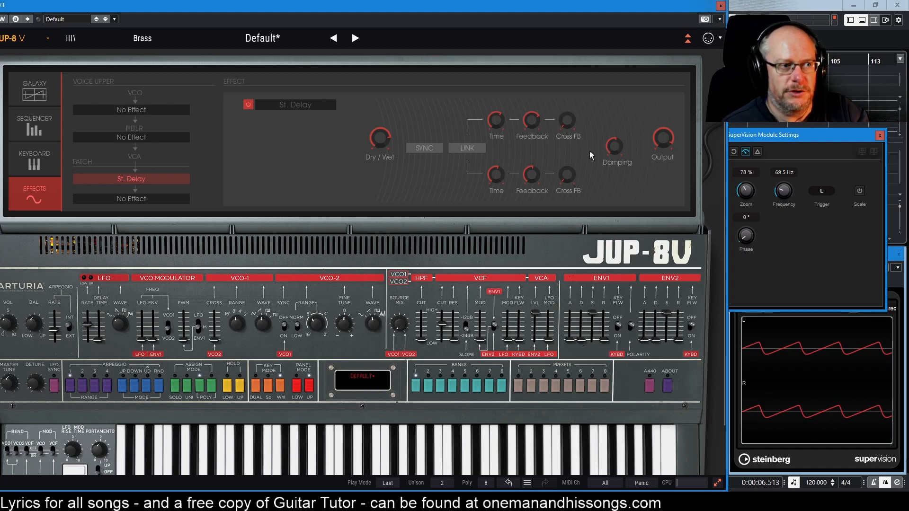
- Raise the stereo delay's Damping to about 540 Hz, fine-tune it, and set the Output level to 0 dB
{"action": "left_click_drag", "start_coordinate": [617, 147], "coordinate": [615, 145]}
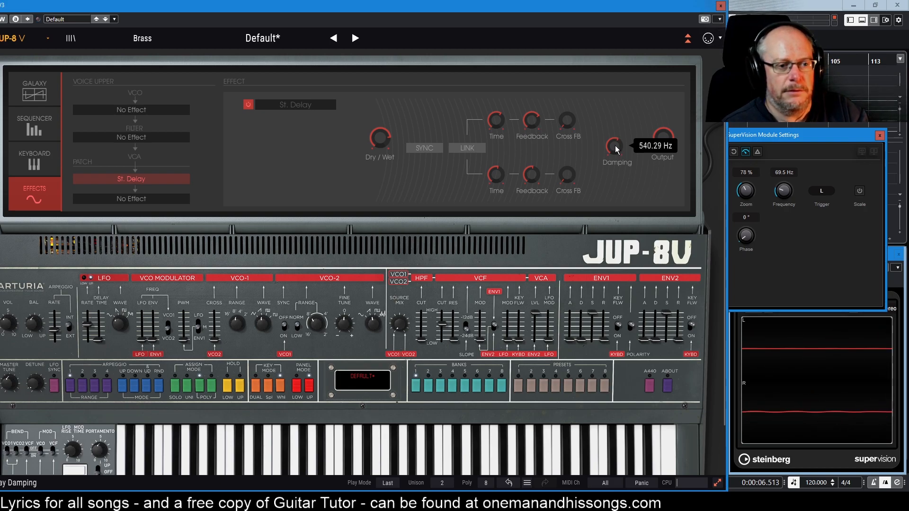
{"action": "left_click_drag", "start_coordinate": [615, 147], "coordinate": [613, 149]}
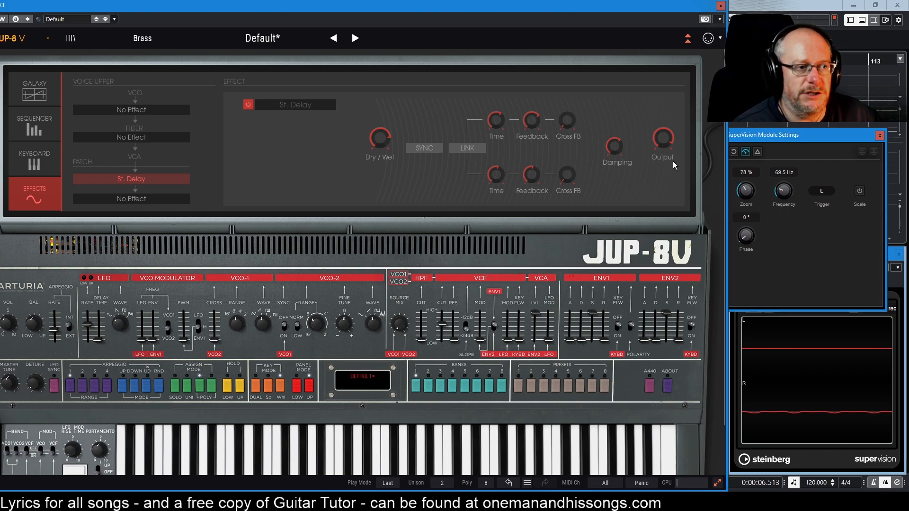
{"action": "mouse_move", "coordinate": [668, 140]}
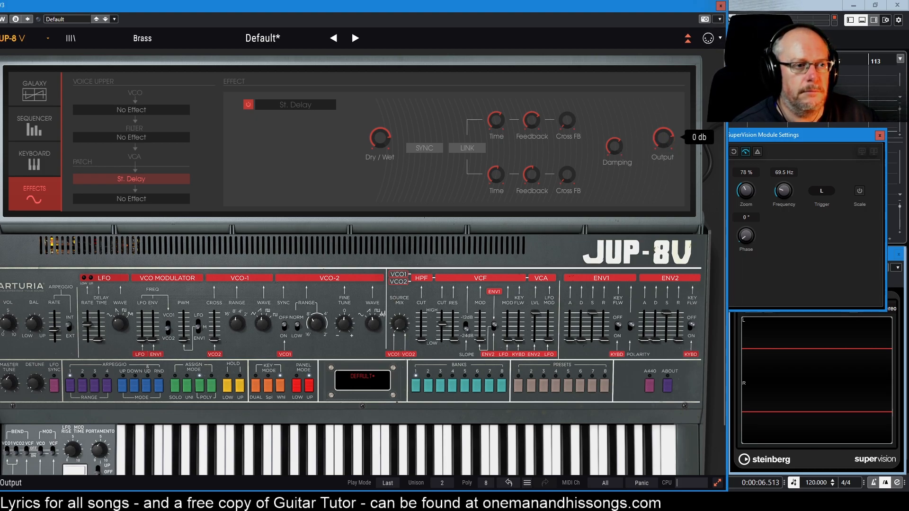
{"action": "left_click_drag", "start_coordinate": [668, 140], "coordinate": [668, 139]}
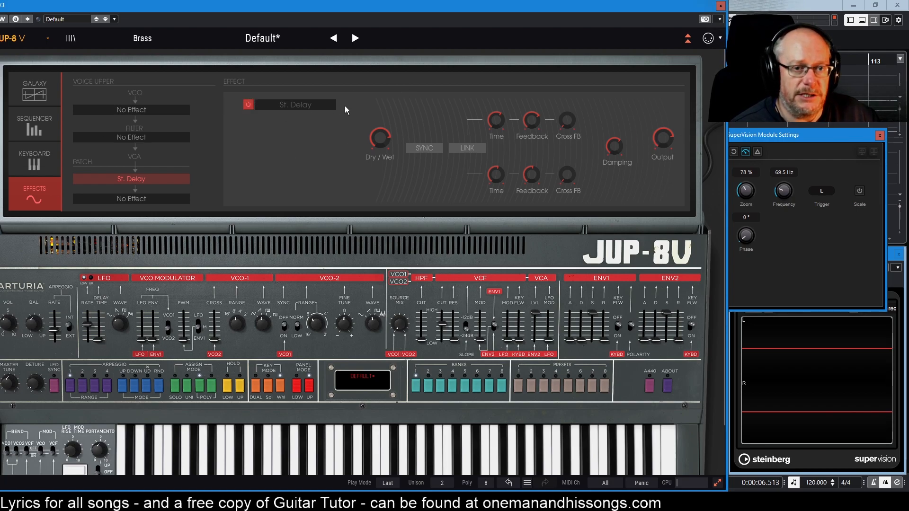
- Toggle the stereo delay's bypass and change the patch effect in that slot to the stereo reverb
{"action": "left_click", "coordinate": [248, 104]}
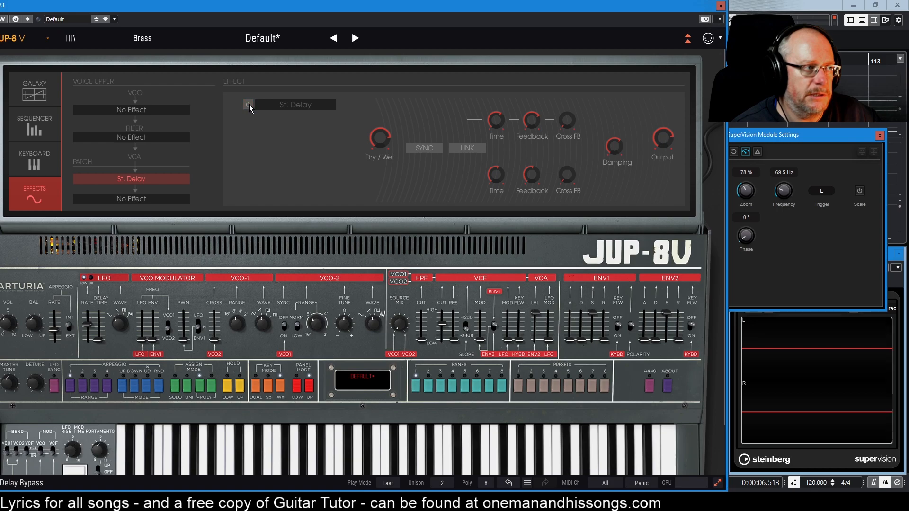
{"action": "left_click", "coordinate": [299, 103]}
{"action": "left_click", "coordinate": [297, 188]}
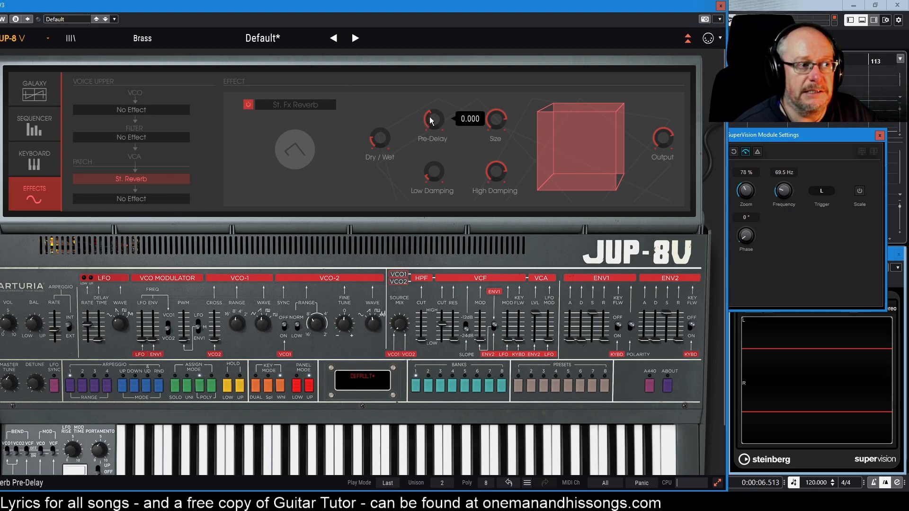
- Raise the reverb's Pre-Delay from its minimum to about 73 ms and vary it further
{"action": "left_click_drag", "start_coordinate": [438, 120], "coordinate": [439, 107]}
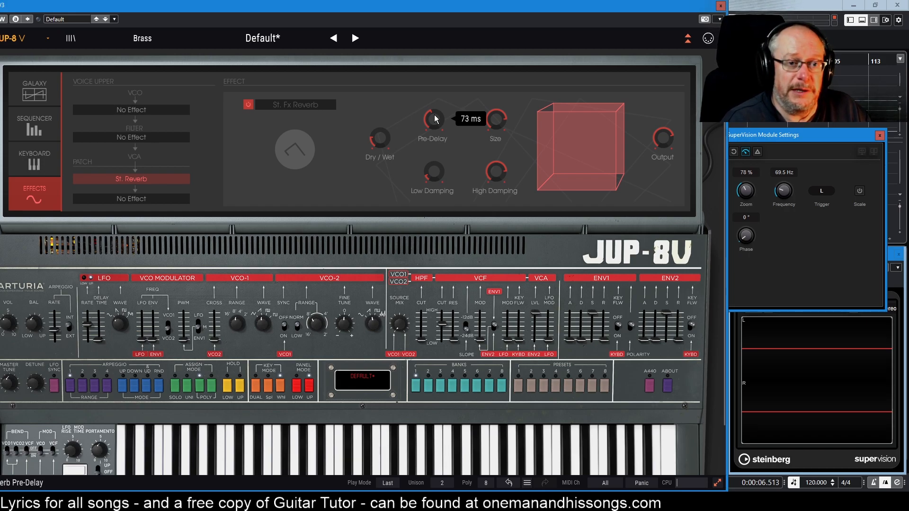
{"action": "left_click_drag", "start_coordinate": [434, 118], "coordinate": [434, 66]}
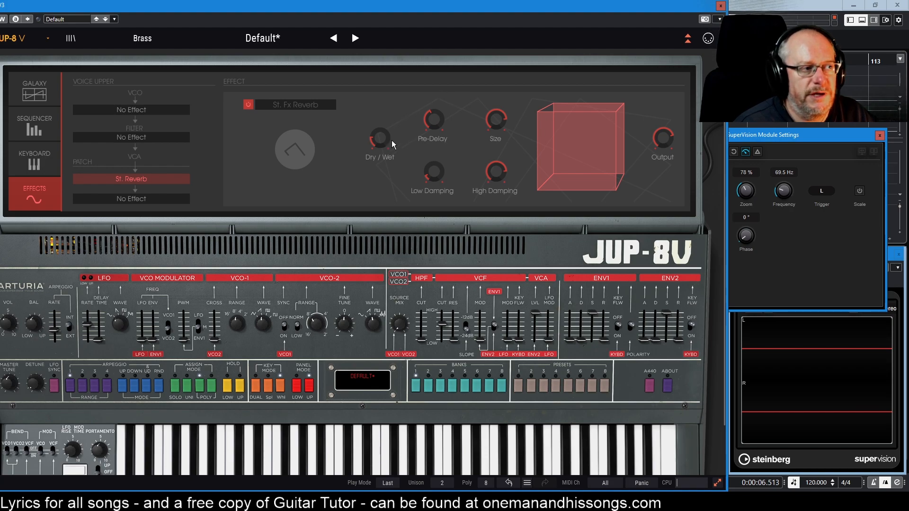
- Try adjusting the reverb's Low Damping, High Damping and Size, and set its Dry/Wet mix to about 16%
{"action": "left_click_drag", "start_coordinate": [377, 137], "coordinate": [379, 139]}
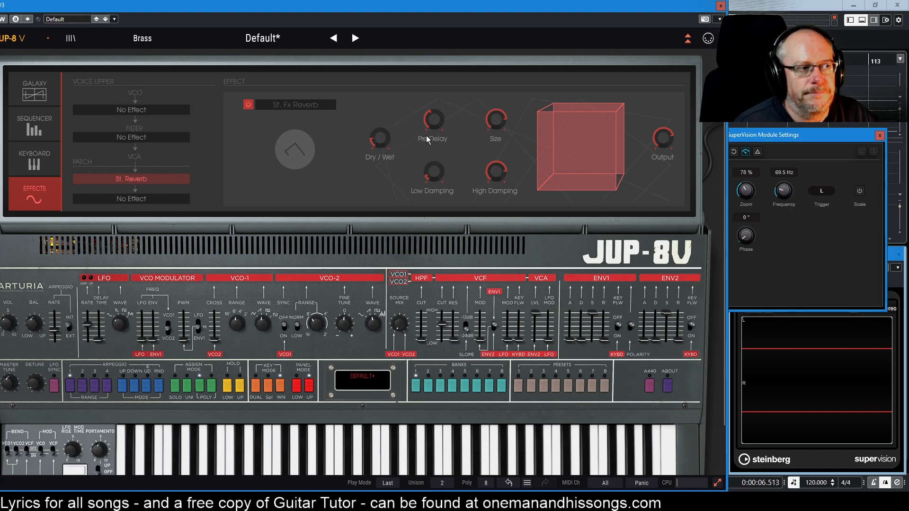
{"action": "left_click_drag", "start_coordinate": [426, 169], "coordinate": [426, 181]}
{"action": "left_click_drag", "start_coordinate": [496, 172], "coordinate": [496, 157]}
{"action": "left_click_drag", "start_coordinate": [496, 119], "coordinate": [495, 110]}
{"action": "left_click_drag", "start_coordinate": [379, 137], "coordinate": [380, 135]}
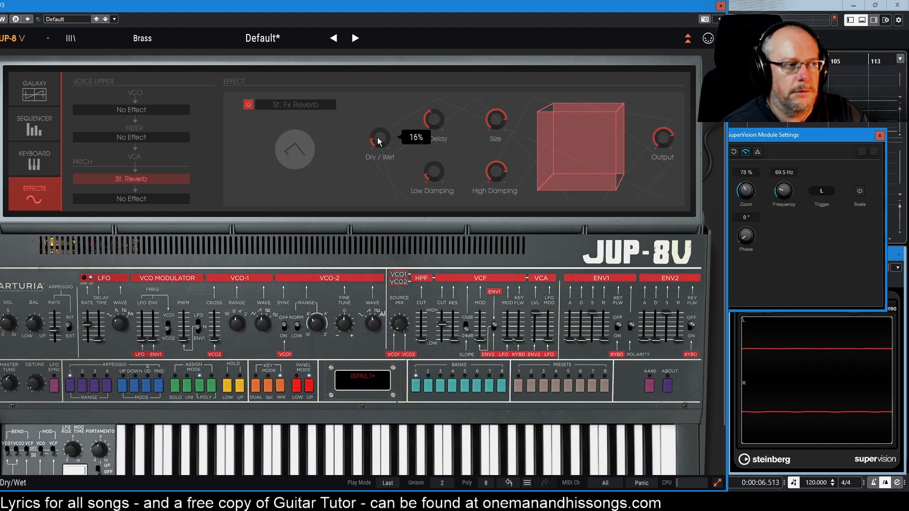
- Set the reverb's Pre-Delay to about 51 ms, raise it to about 93 ms, and vary the Size
{"action": "left_click_drag", "start_coordinate": [429, 117], "coordinate": [433, 119]}
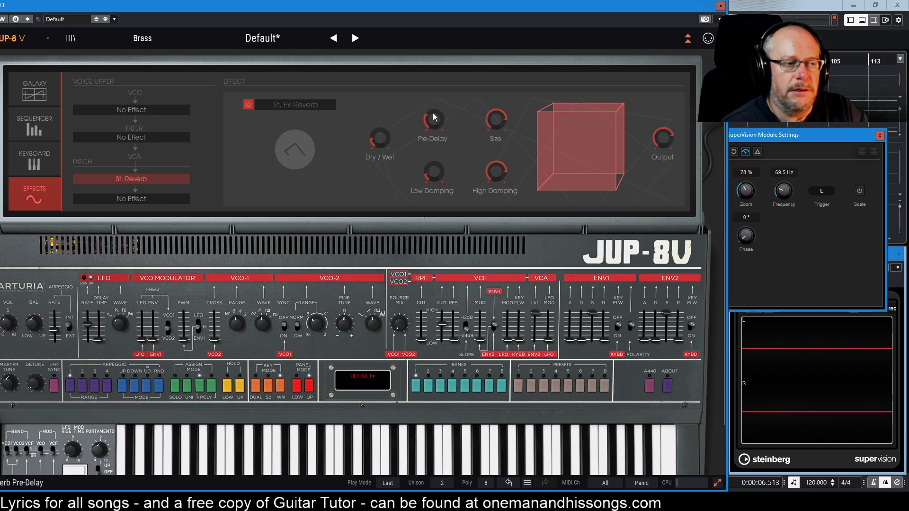
{"action": "mouse_move", "coordinate": [434, 121]}
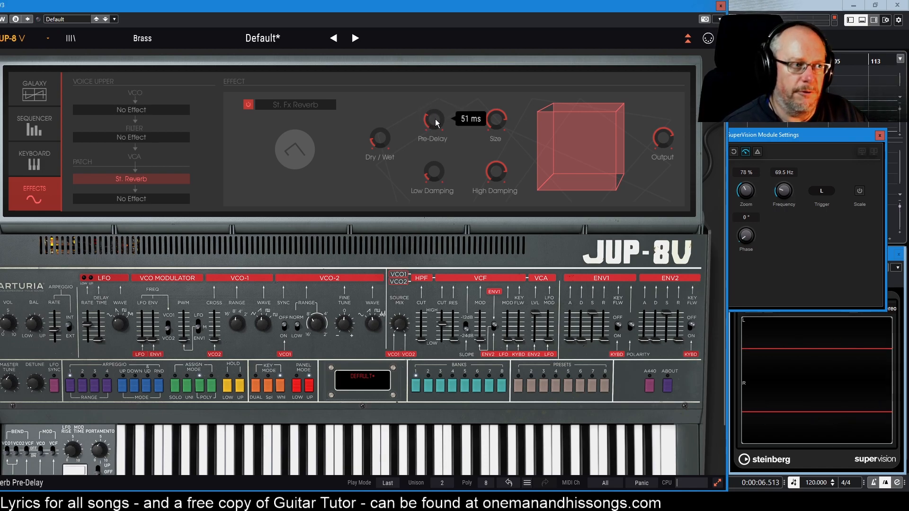
{"action": "left_click_drag", "start_coordinate": [447, 120], "coordinate": [447, 105]}
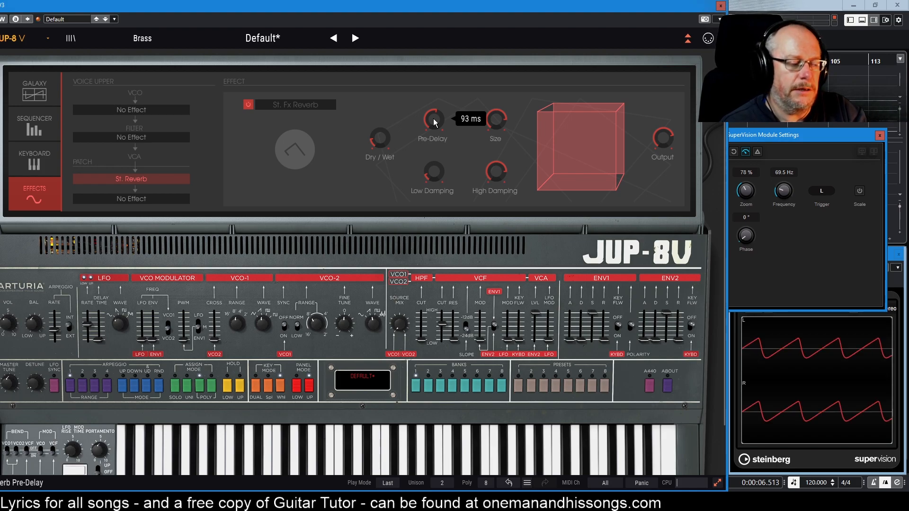
{"action": "mouse_move", "coordinate": [496, 119]}
{"action": "left_mouse_down"}
{"action": "mouse_move", "coordinate": [495, 150]}
{"action": "mouse_move", "coordinate": [496, 107]}
{"action": "left_mouse_up"}
{"action": "left_click_drag", "start_coordinate": [496, 119], "coordinate": [496, 143]}
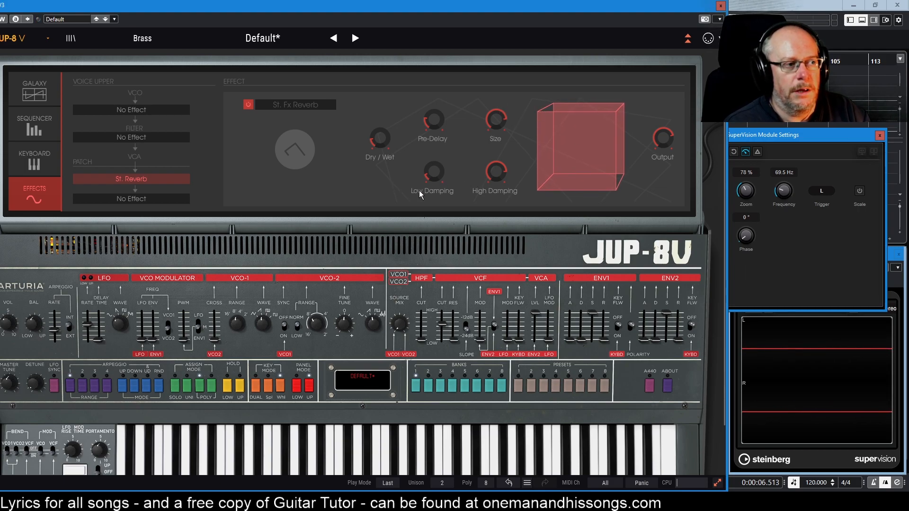
- Sweep the reverb's High Damping up through about 1884 Hz and 3924 Hz, drop it to the low end, and raise it again
{"action": "mouse_move", "coordinate": [507, 183]}
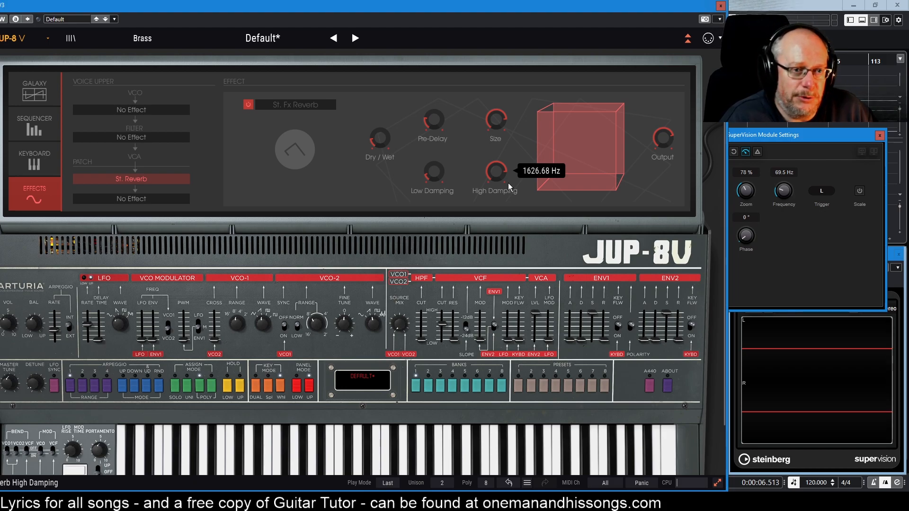
{"action": "left_click_drag", "start_coordinate": [497, 171], "coordinate": [497, 164]}
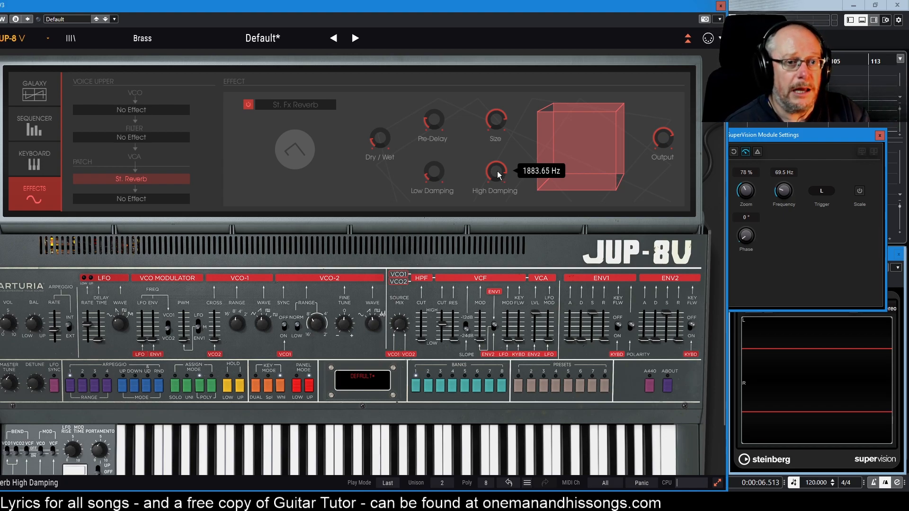
{"action": "left_click_drag", "start_coordinate": [496, 171], "coordinate": [496, 159]}
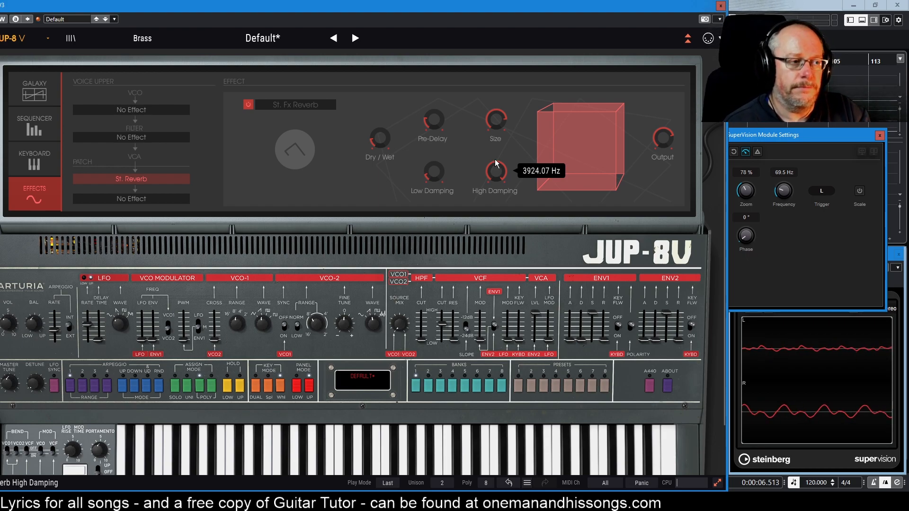
{"action": "left_click_drag", "start_coordinate": [499, 174], "coordinate": [500, 214]}
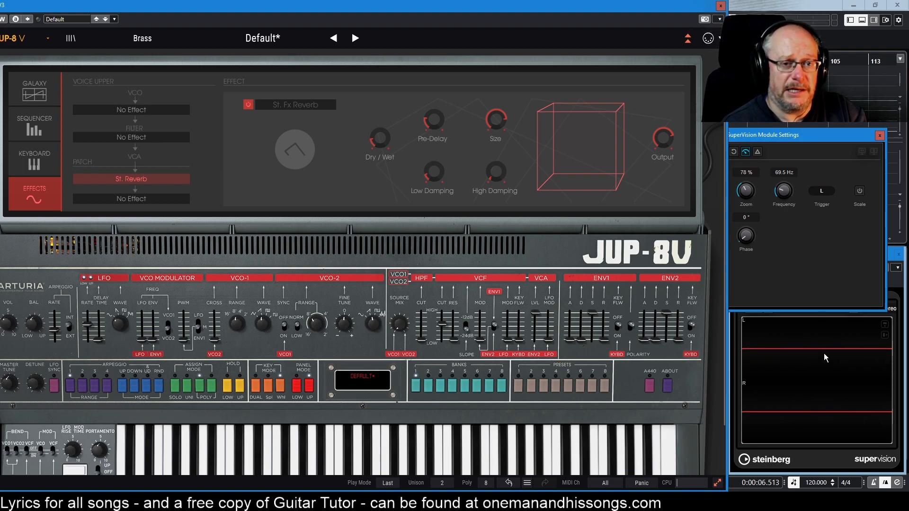
{"action": "left_click_drag", "start_coordinate": [495, 172], "coordinate": [488, 157]}
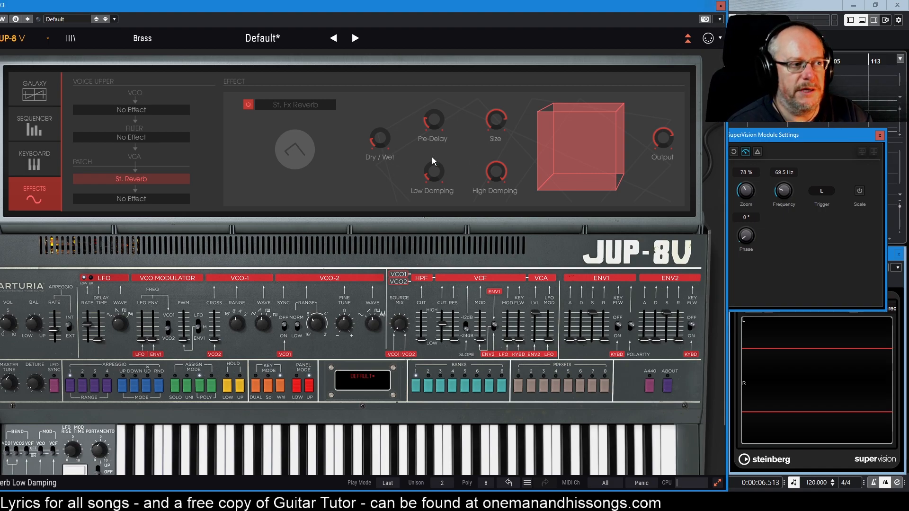
- Lower the reverb's Low Damping to 60 Hz, sweep it up high, and bring it back to about 236 Hz
{"action": "left_click_drag", "start_coordinate": [433, 168], "coordinate": [435, 180]}
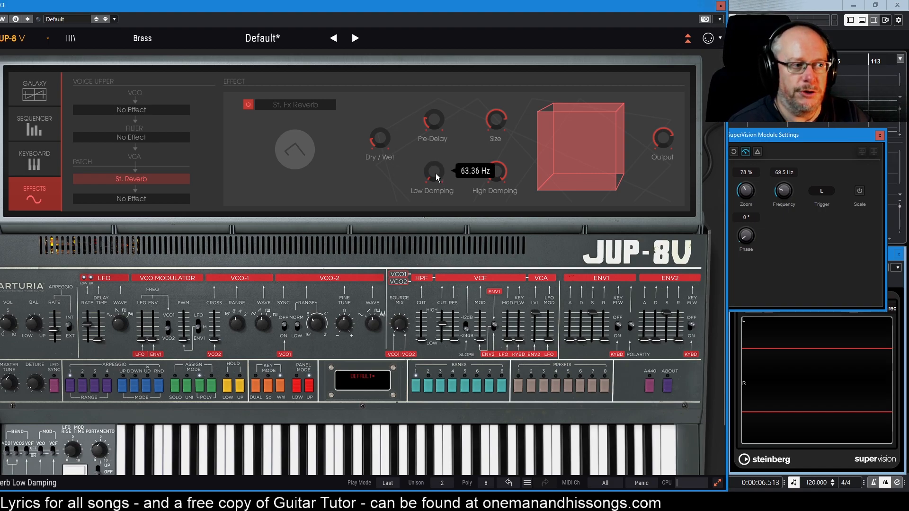
{"action": "left_click_drag", "start_coordinate": [435, 169], "coordinate": [432, 178]}
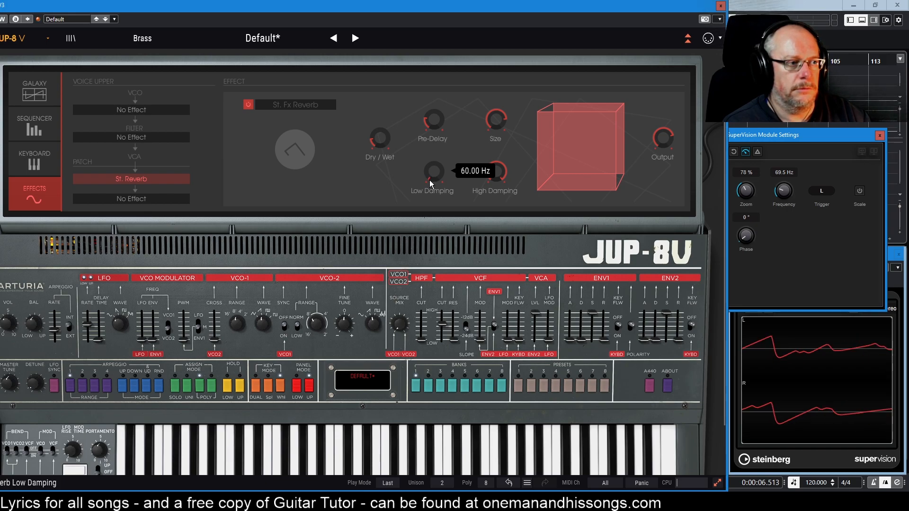
{"action": "left_click_drag", "start_coordinate": [433, 172], "coordinate": [444, 182]}
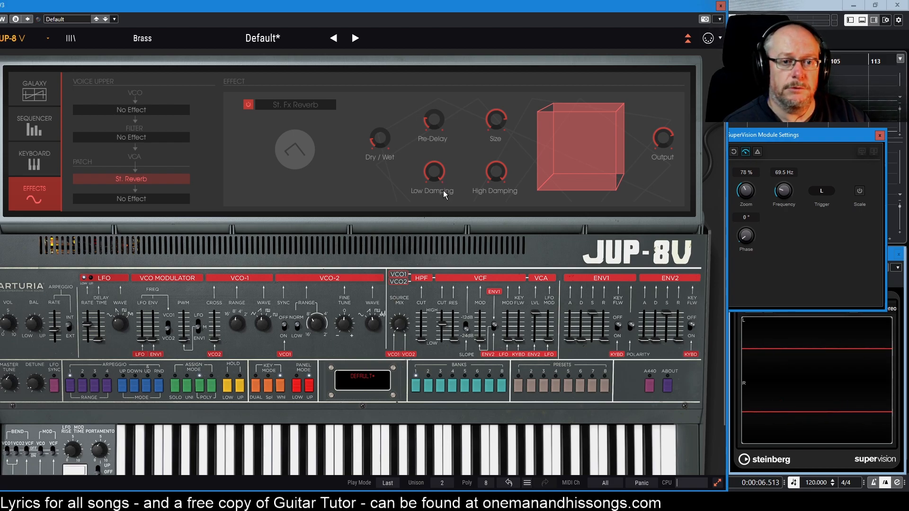
{"action": "left_click_drag", "start_coordinate": [438, 180], "coordinate": [439, 186]}
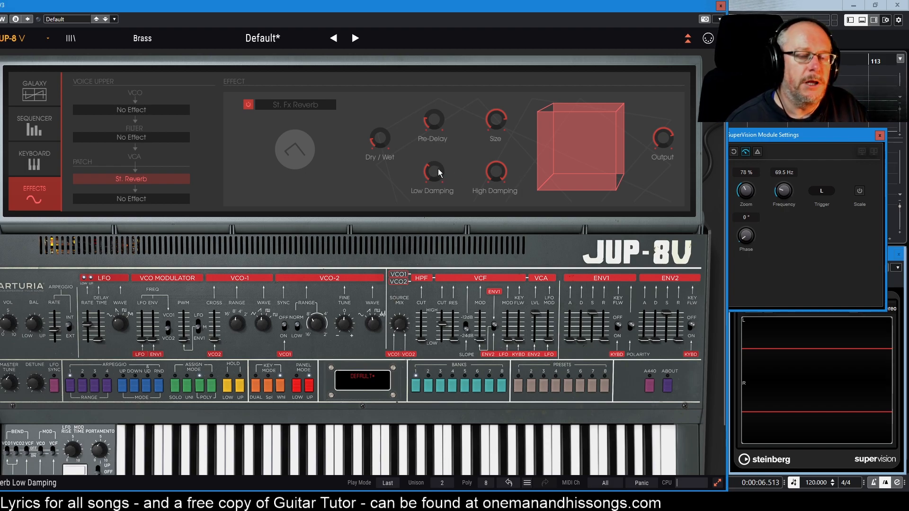
{"action": "mouse_move", "coordinate": [439, 172]}
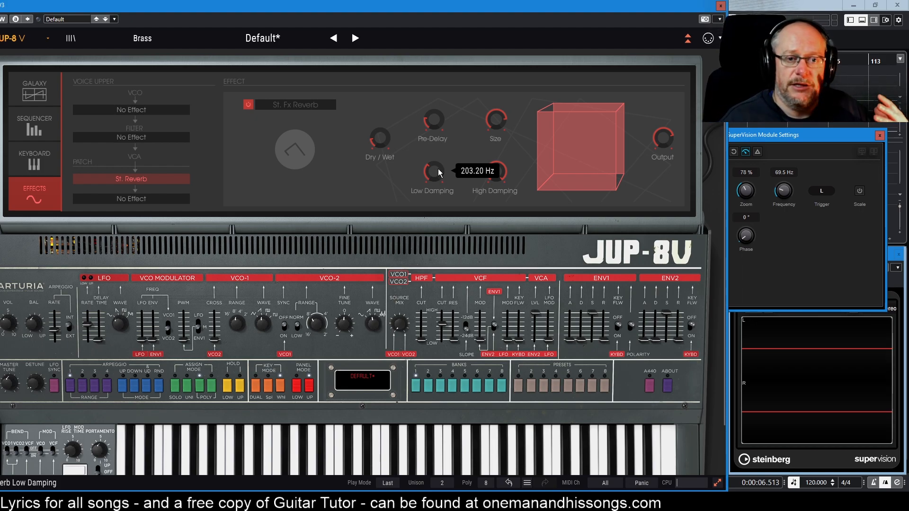
{"action": "left_click_drag", "start_coordinate": [439, 169], "coordinate": [435, 174]}
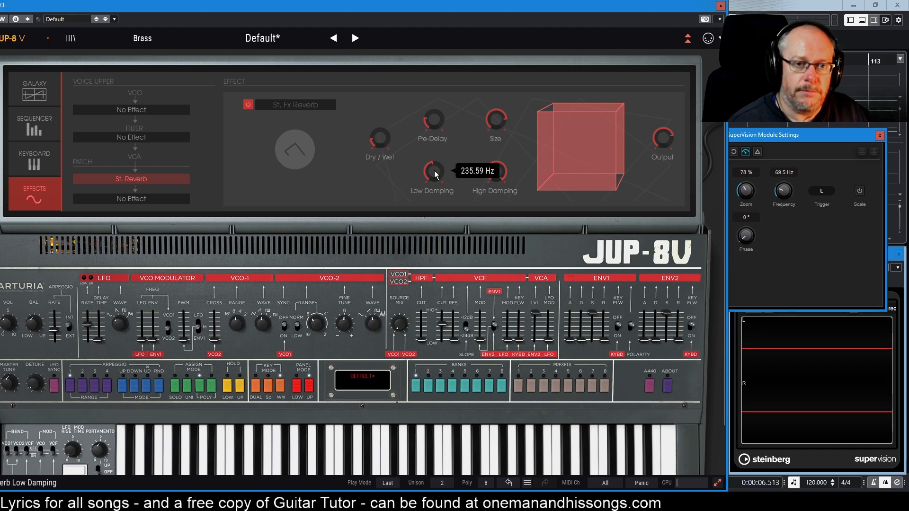
- Fine-tune the reverb's High Damping and inspect its Output level
{"action": "left_click_drag", "start_coordinate": [496, 173], "coordinate": [500, 173]}
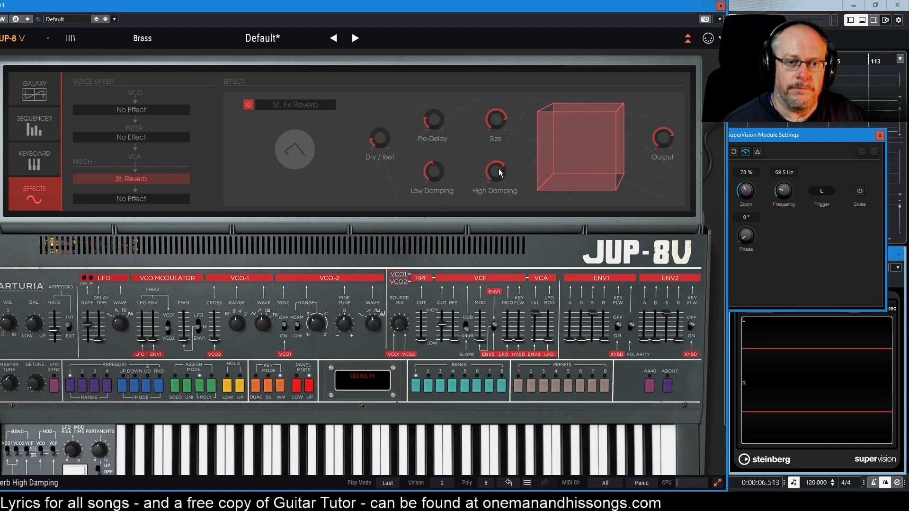
{"action": "mouse_move", "coordinate": [499, 173]}
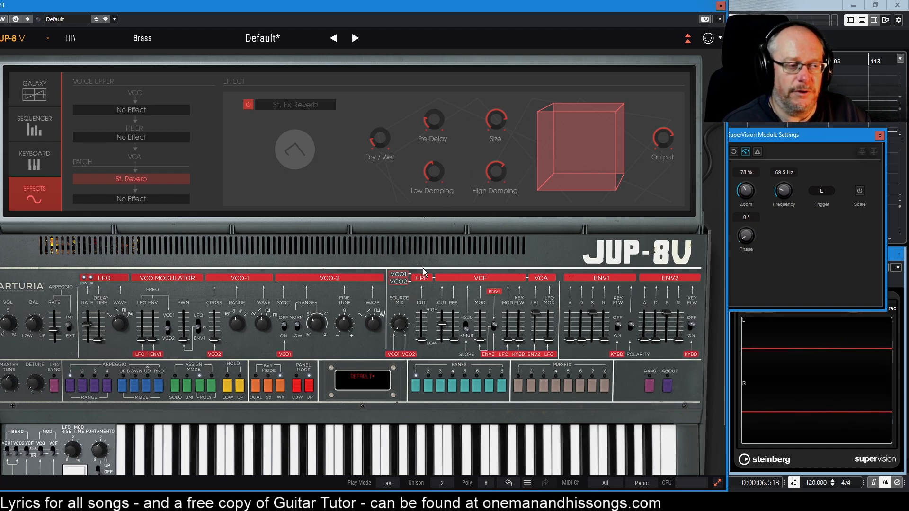
{"action": "mouse_move", "coordinate": [666, 149]}
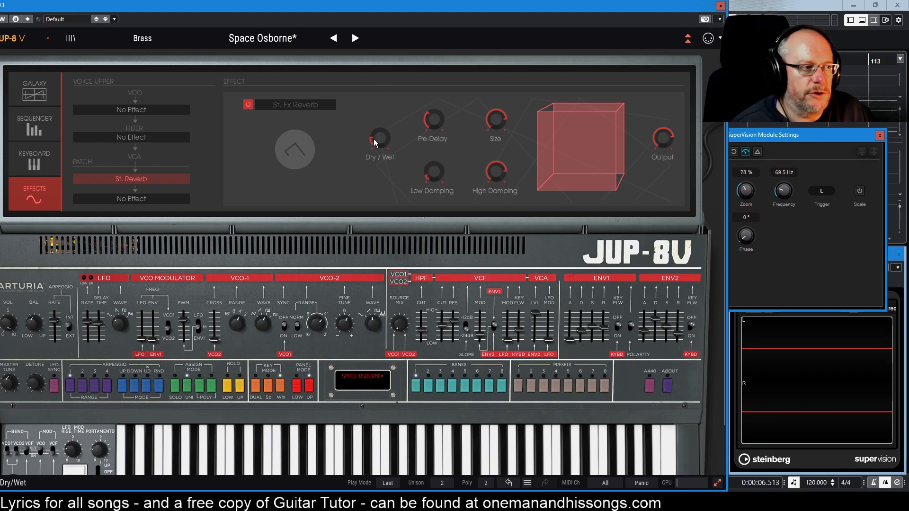
- Inspect the Space Osborne preset's reverb values for Dry/Wet, Low Damping, High Damping, Size and Pre-Delay
{"action": "mouse_move", "coordinate": [380, 138]}
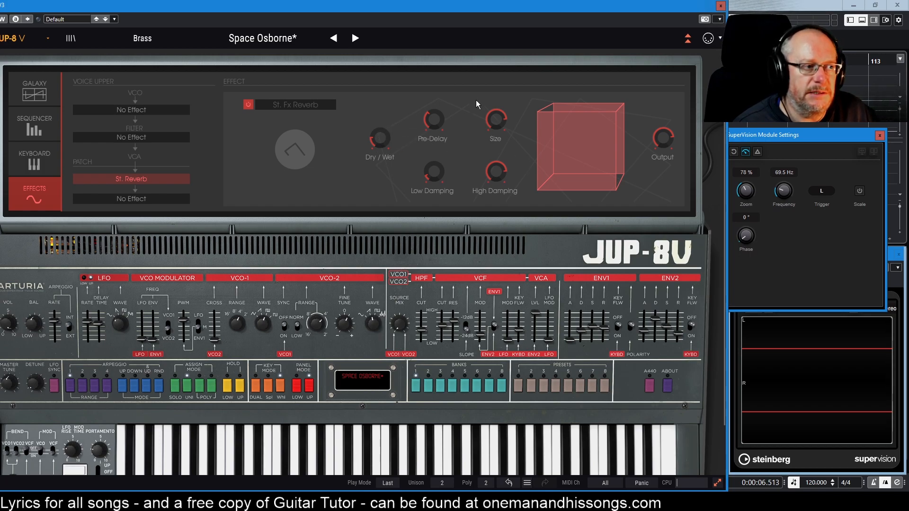
{"action": "mouse_move", "coordinate": [434, 169]}
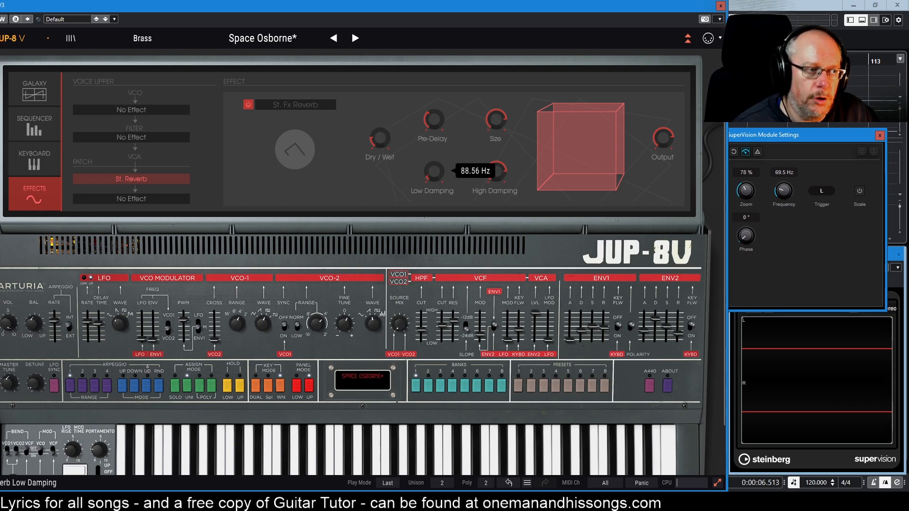
{"action": "mouse_move", "coordinate": [496, 172]}
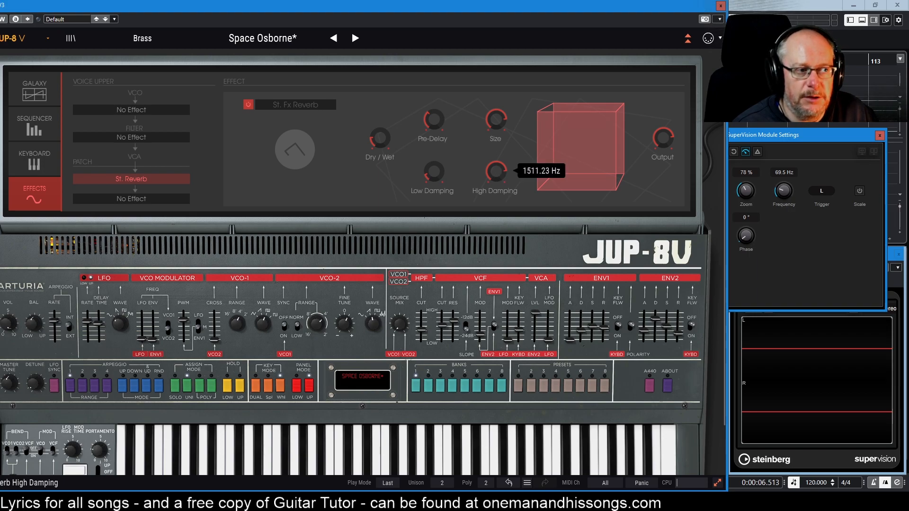
{"action": "mouse_move", "coordinate": [497, 112]}
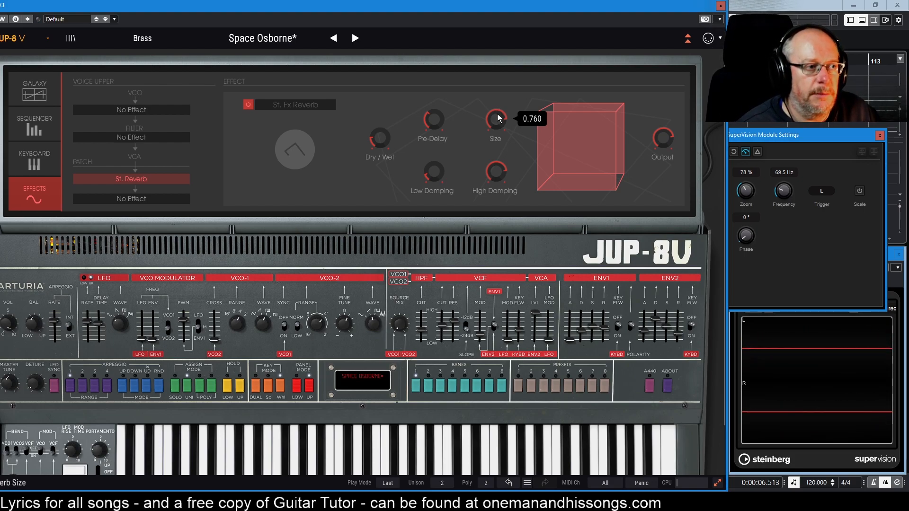
{"action": "mouse_move", "coordinate": [434, 124]}
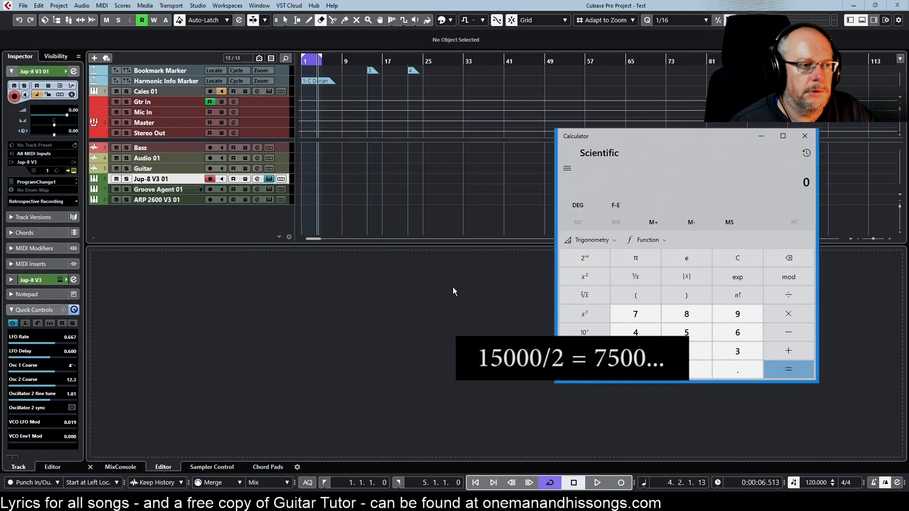
- Calculate 7500/120 in Calculator and compare the result with the reverb's Pre-Delay setting in Jup-8 V
{"action": "type", "text": "7500/120"}
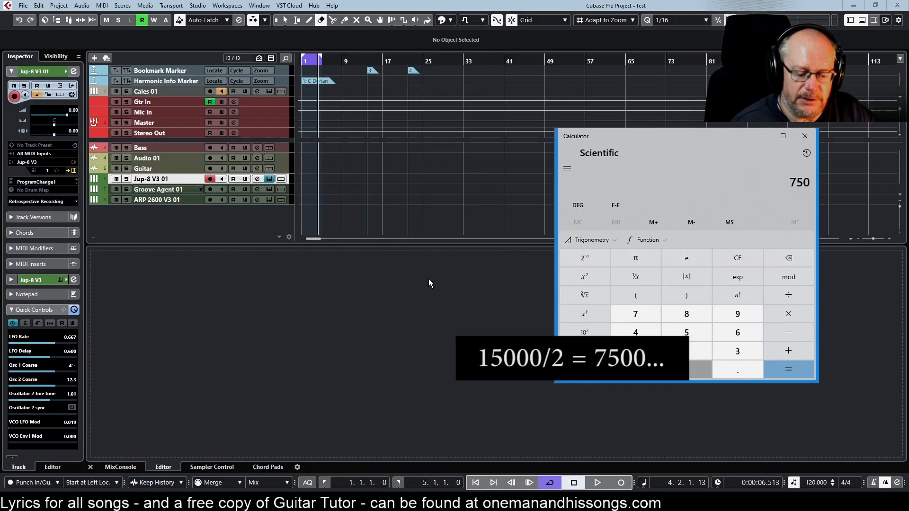
{"action": "key", "text": "Return"}
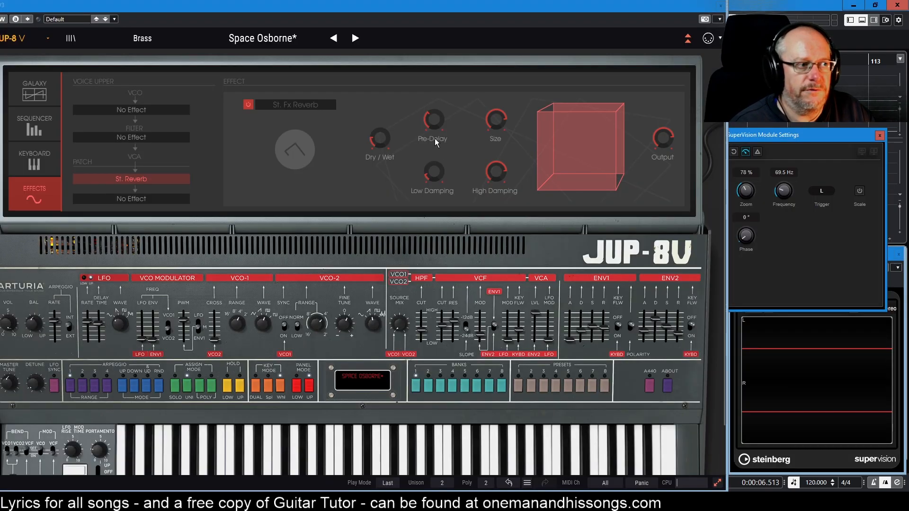
{"action": "mouse_move", "coordinate": [436, 124]}
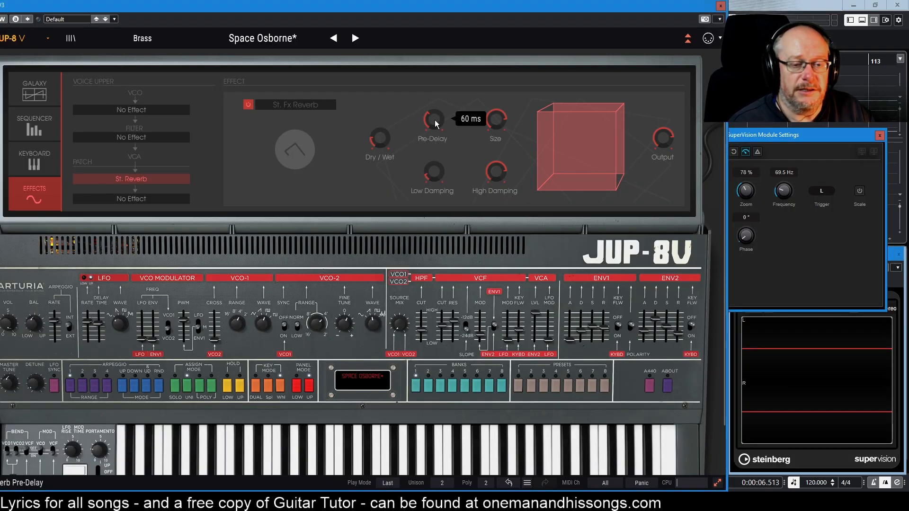